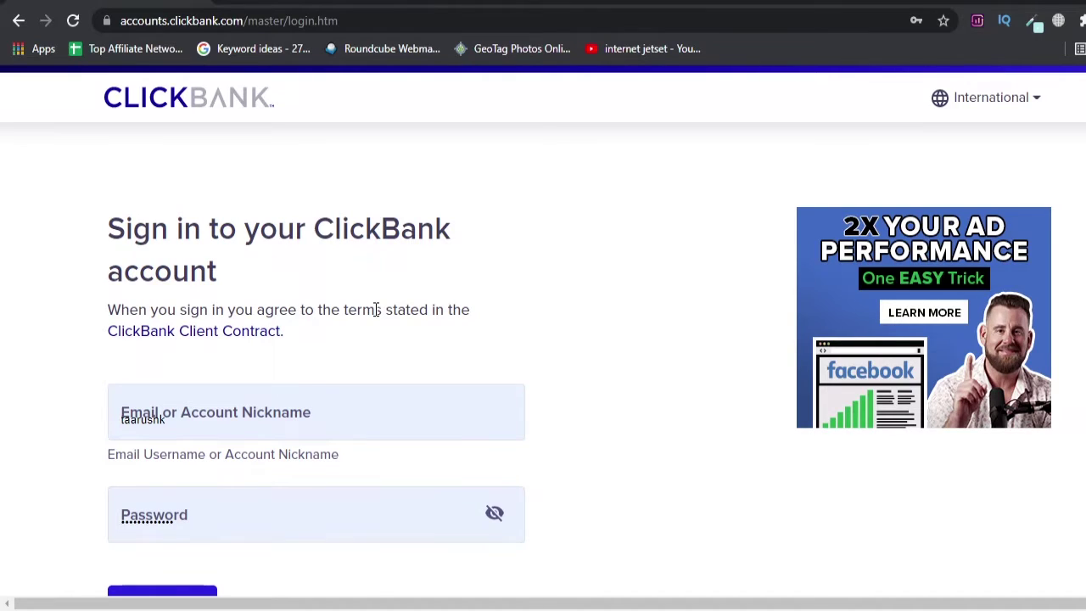
- Log in to the ClickBank account with the saved credentials
scroll(294, 385, down, 2)
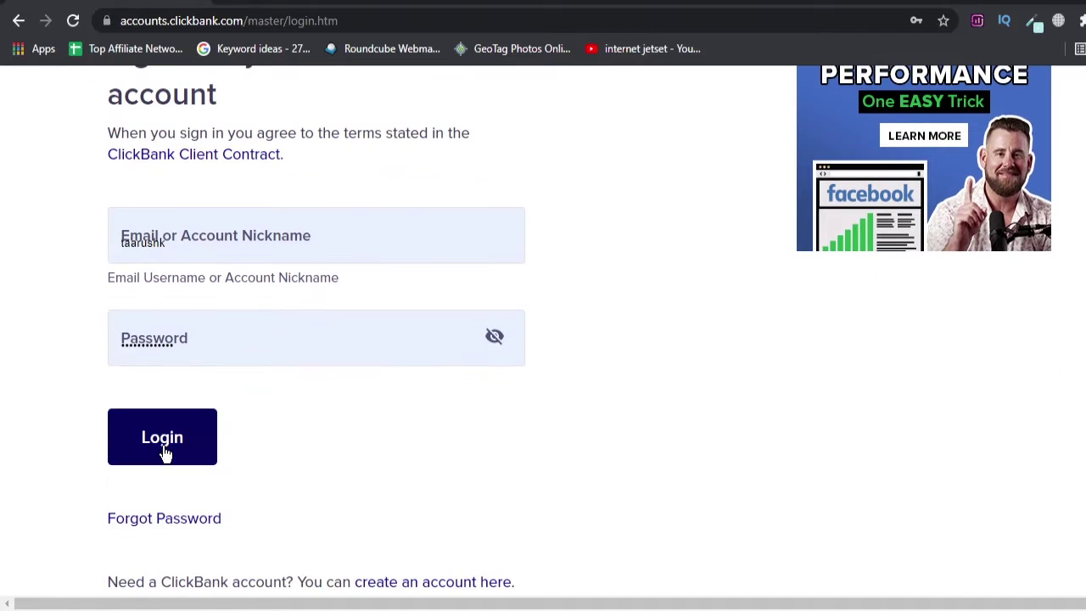
click(165, 452)
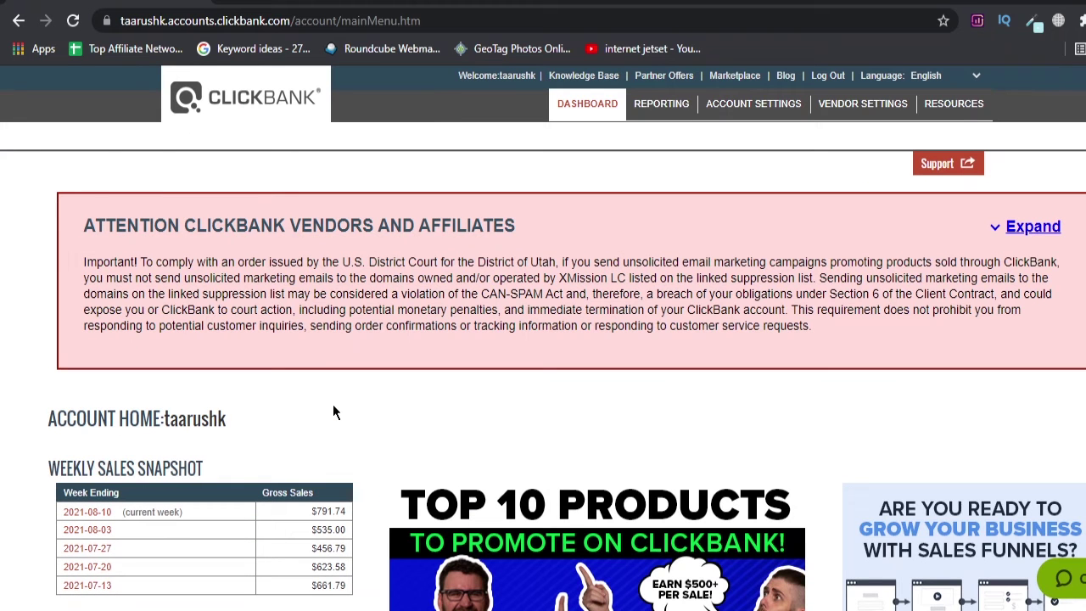
- Look over the account dashboard's weekly and daily sales snapshots
scroll(327, 467, down, 3)
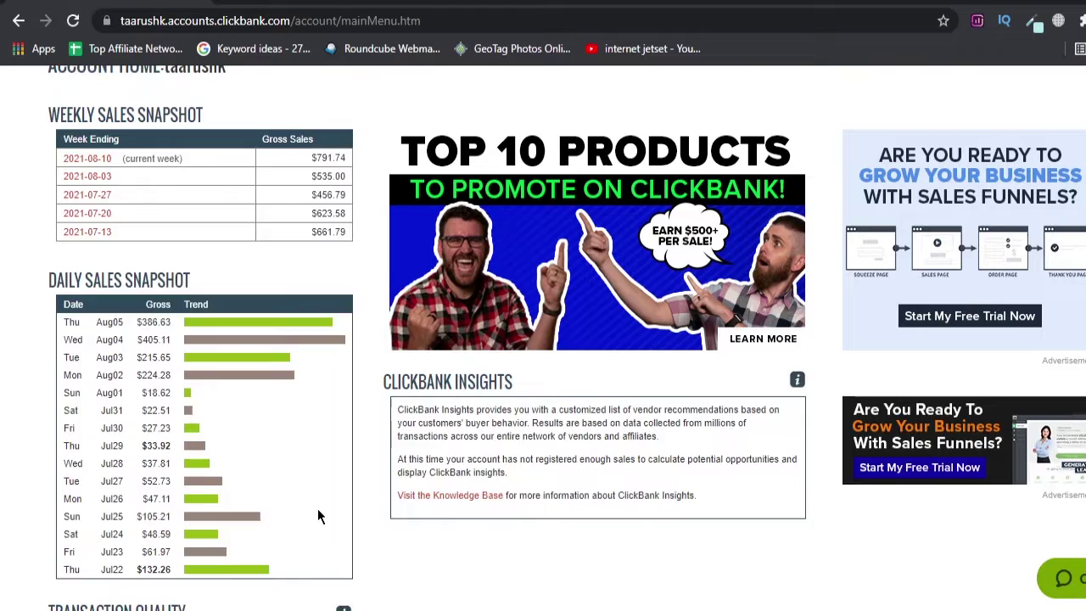
scroll(318, 514, up, 3)
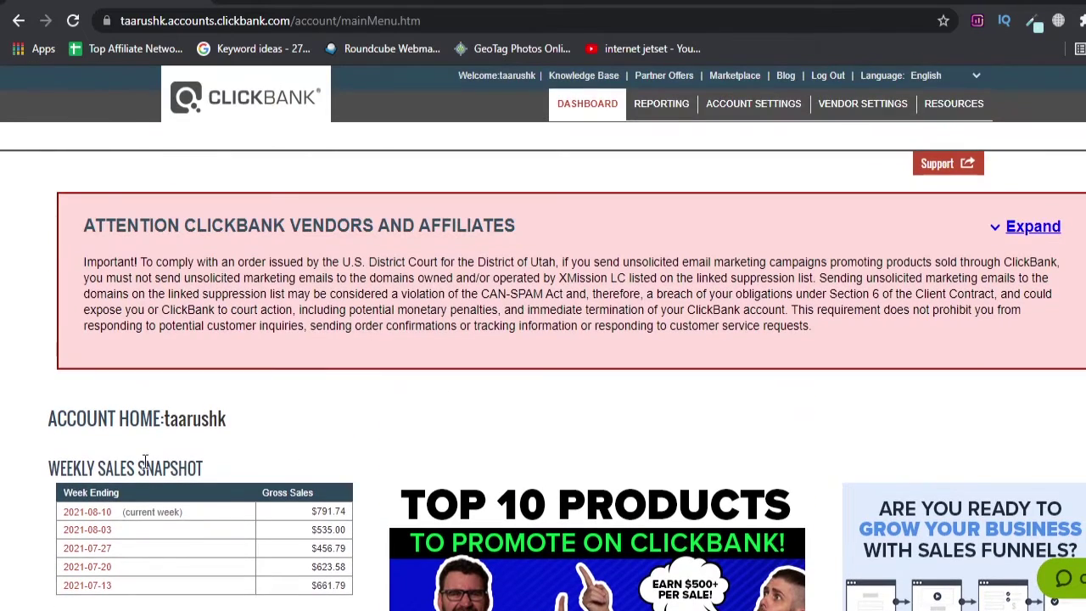
double_click(182, 421)
click(323, 420)
scroll(304, 424, down, 2)
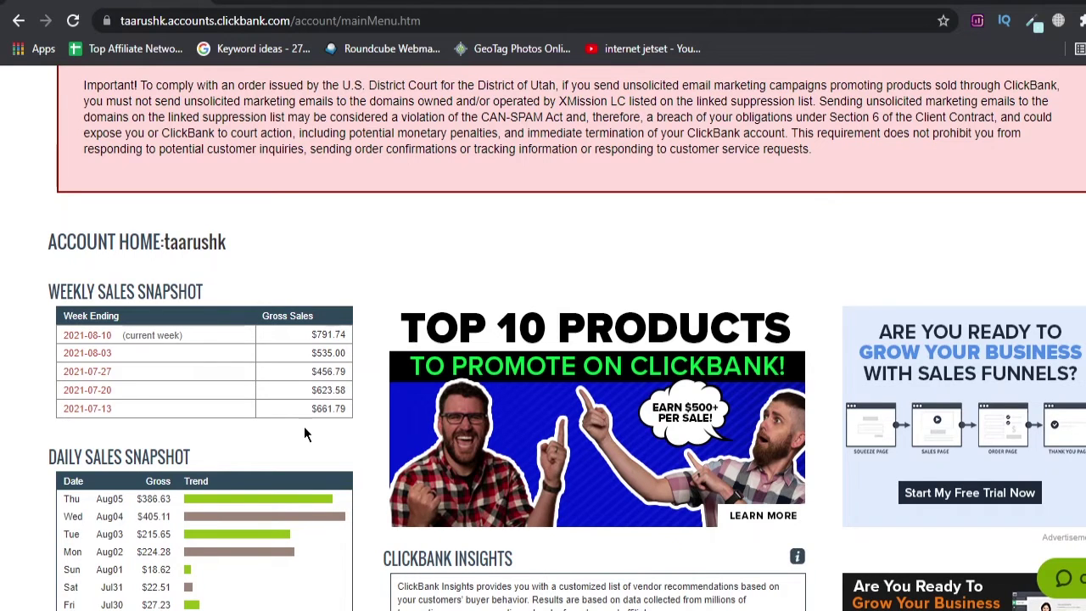
scroll(304, 434, up, 2)
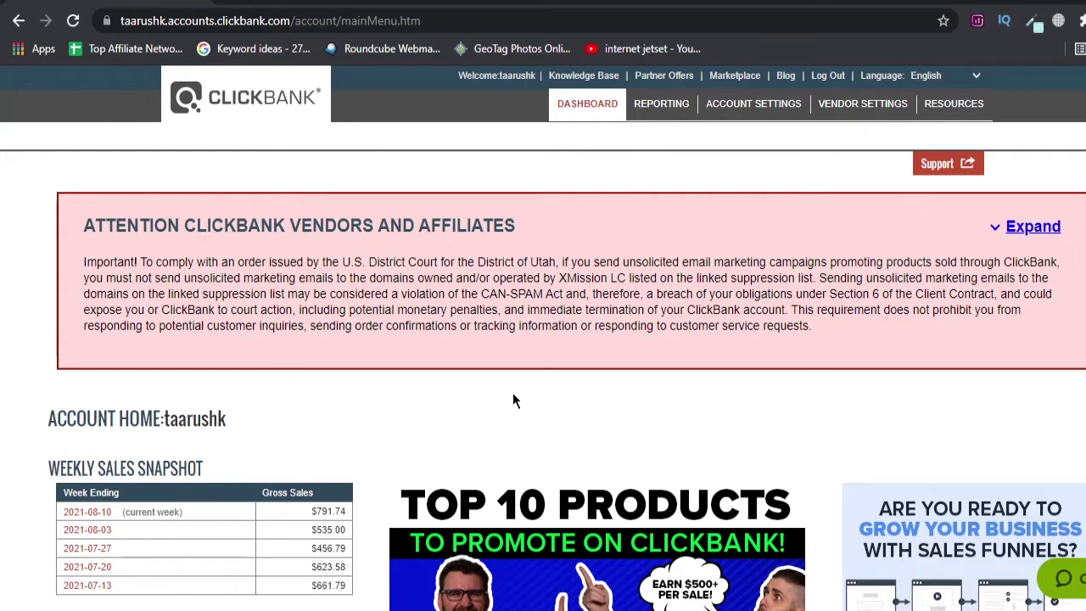
scroll(560, 420, down, 5)
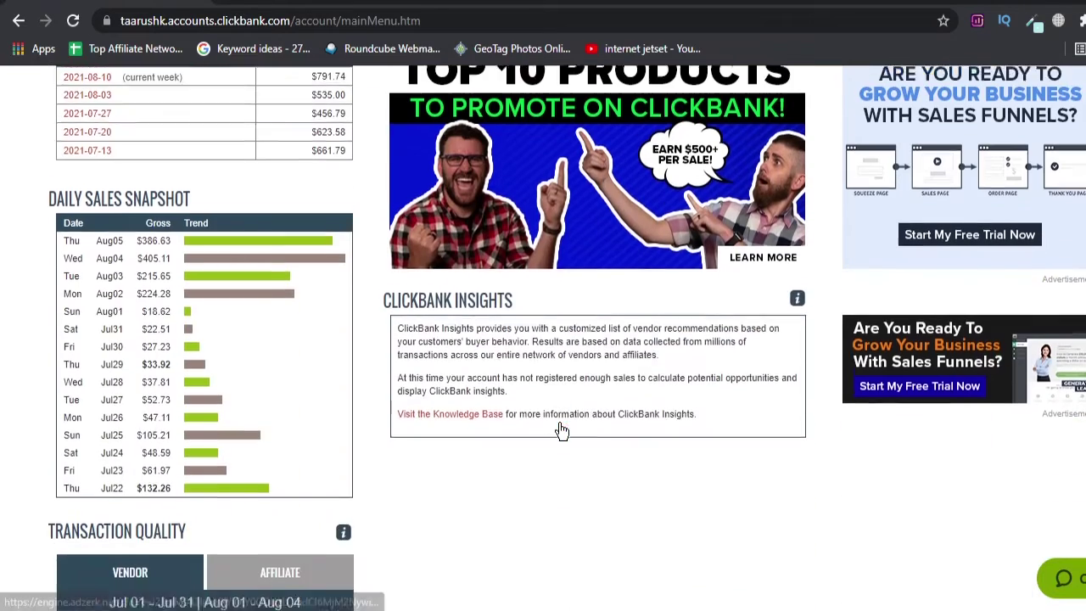
scroll(562, 431, up, 5)
scroll(585, 390, down, 3)
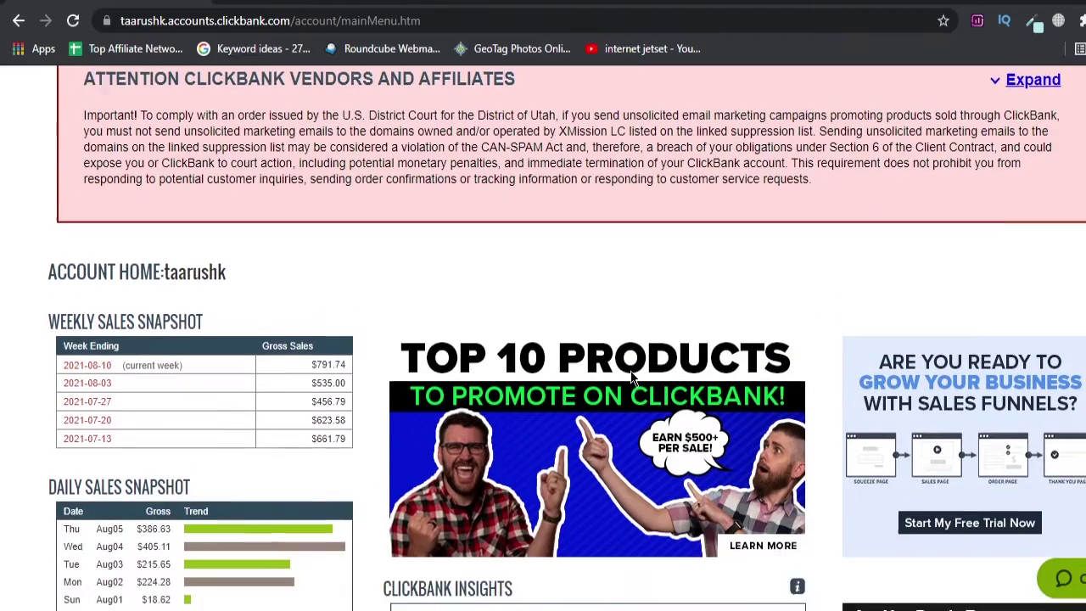
scroll(637, 260, up, 3)
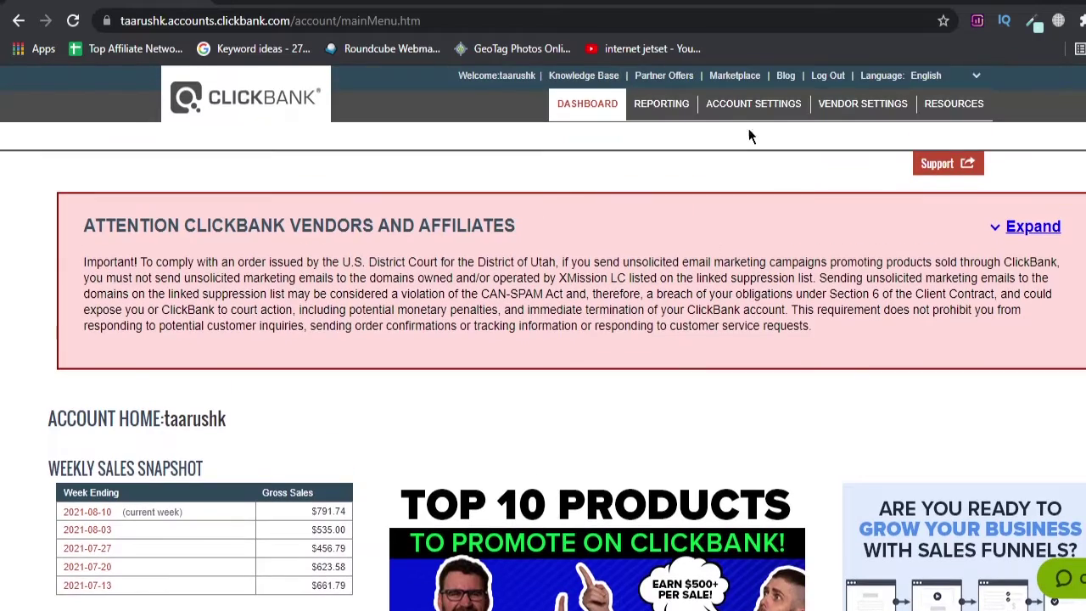
- Open the vendor site settings and check the existing Google AdWords entry under Integrated Sales Reporting
click(874, 116)
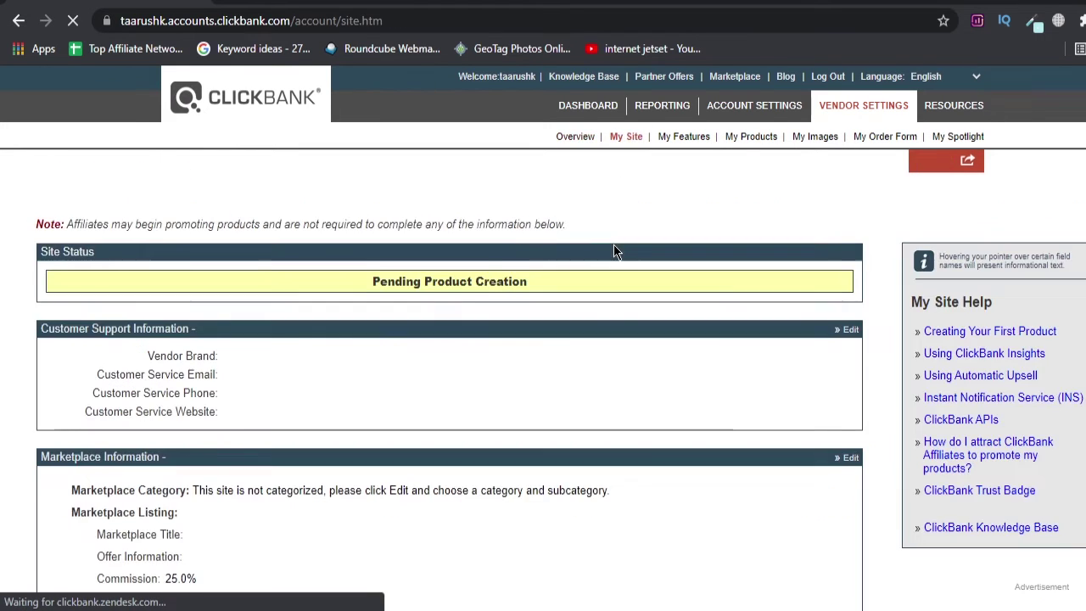
scroll(613, 248, down, 1)
scroll(382, 263, down, 13)
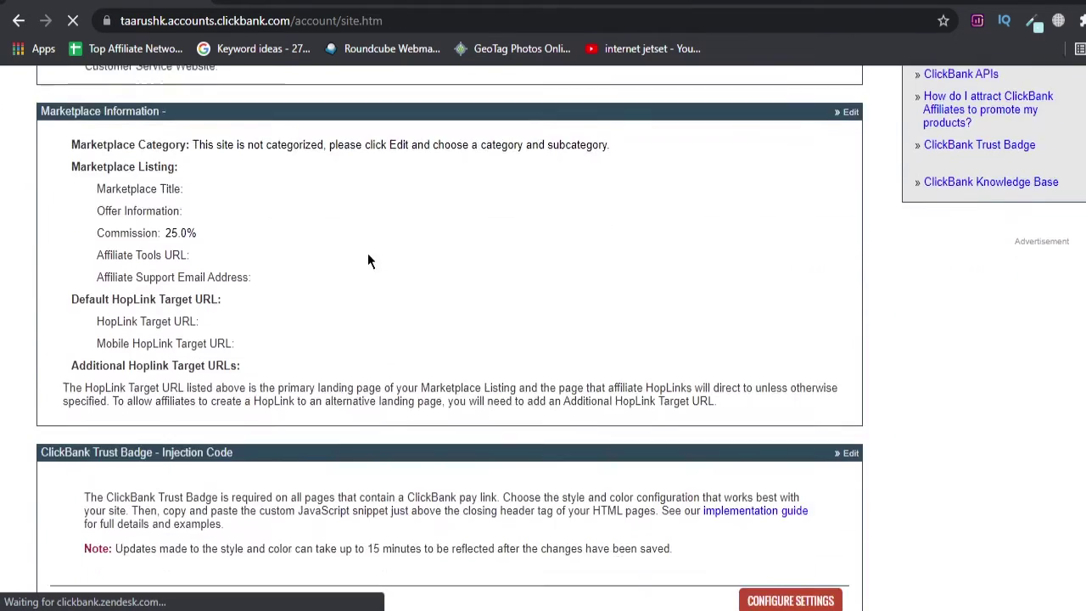
scroll(397, 284, down, 2)
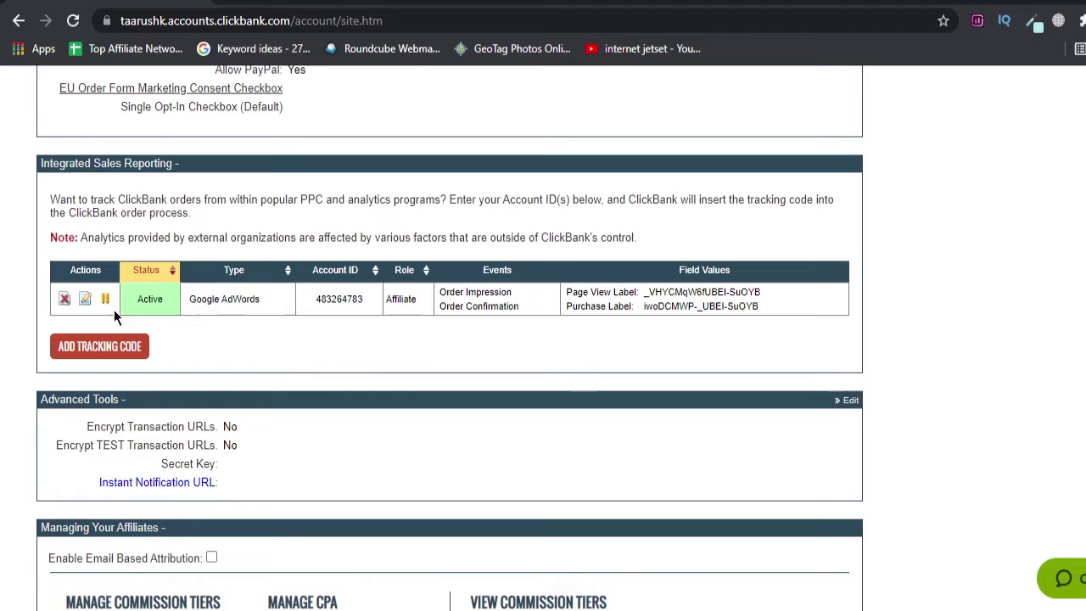
double_click(238, 304)
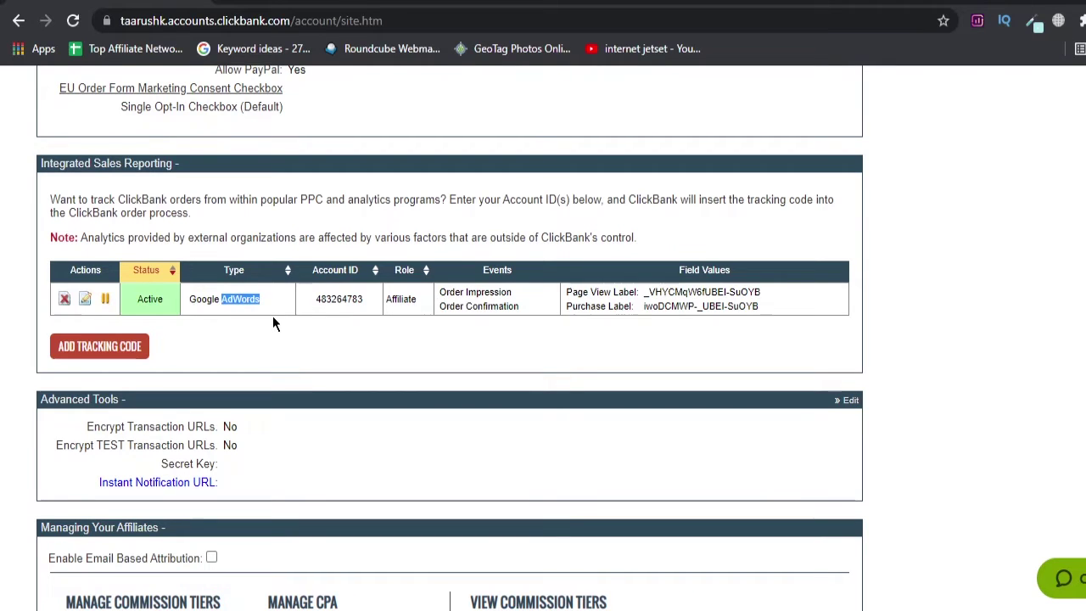
click(273, 319)
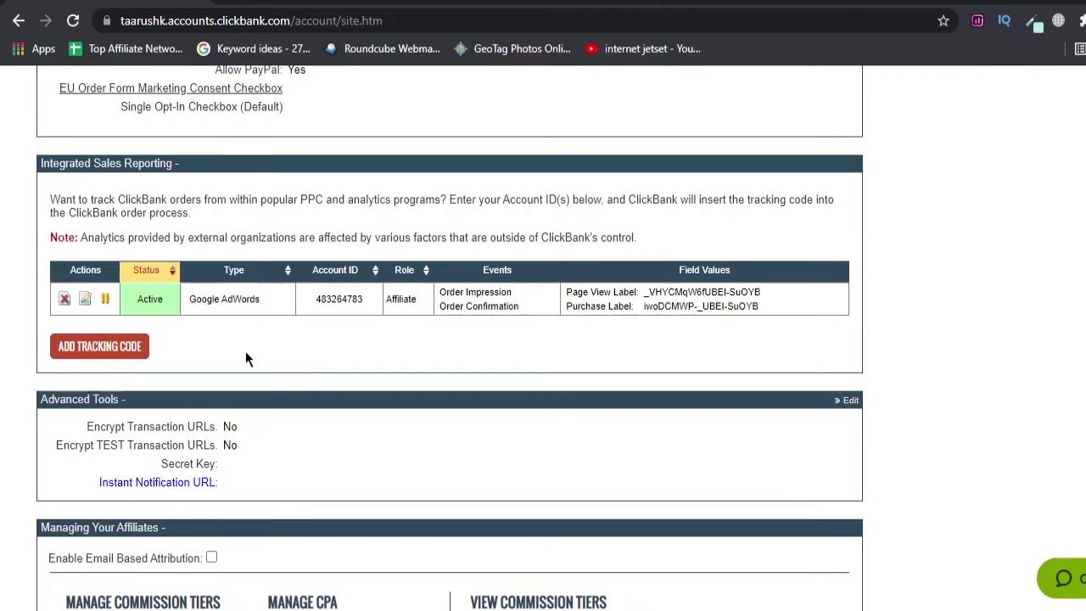
- Start a new Integrated Sales Reporting tracking code and add a Google AdWords entry to it
click(125, 356)
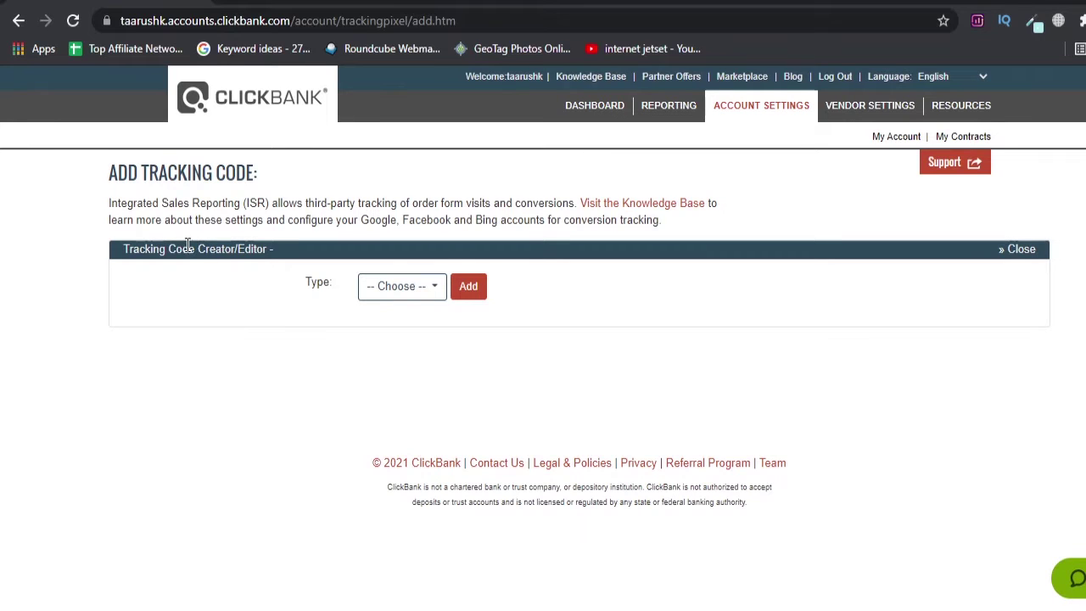
click(386, 288)
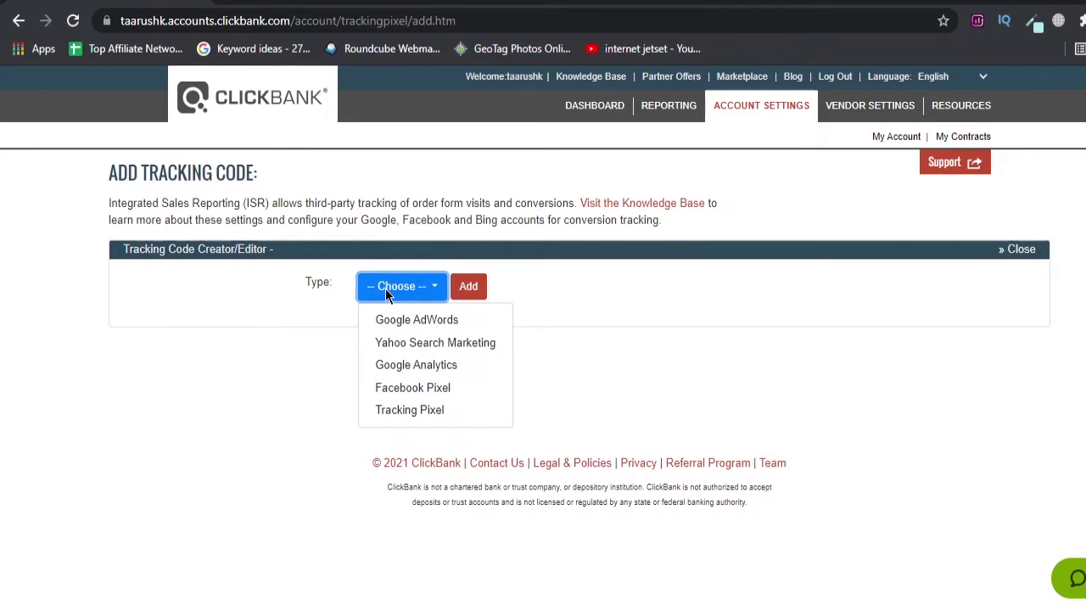
click(458, 321)
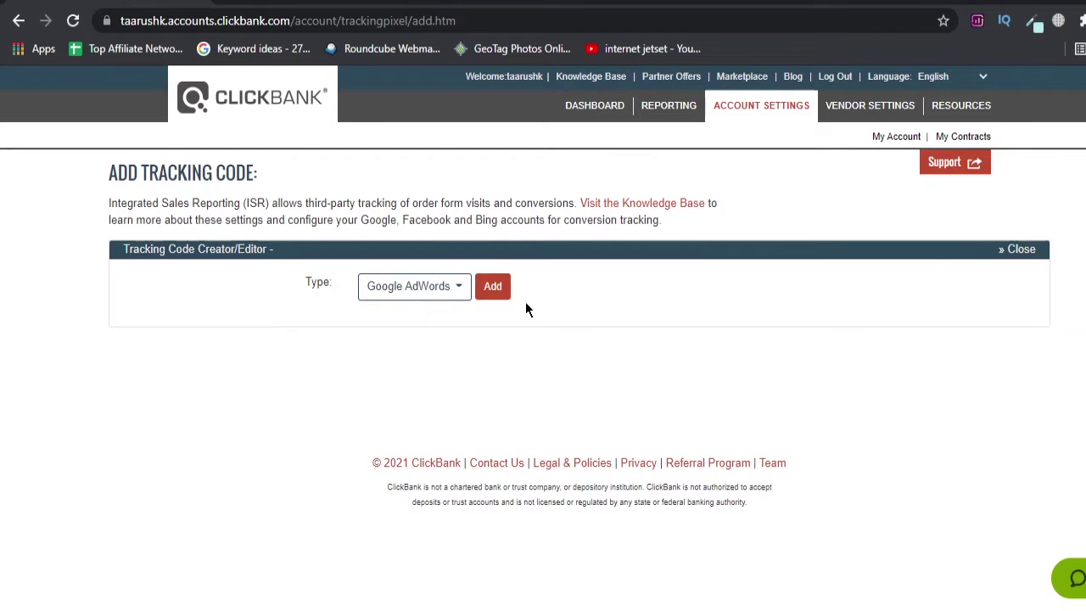
click(490, 288)
scroll(642, 294, down, 3)
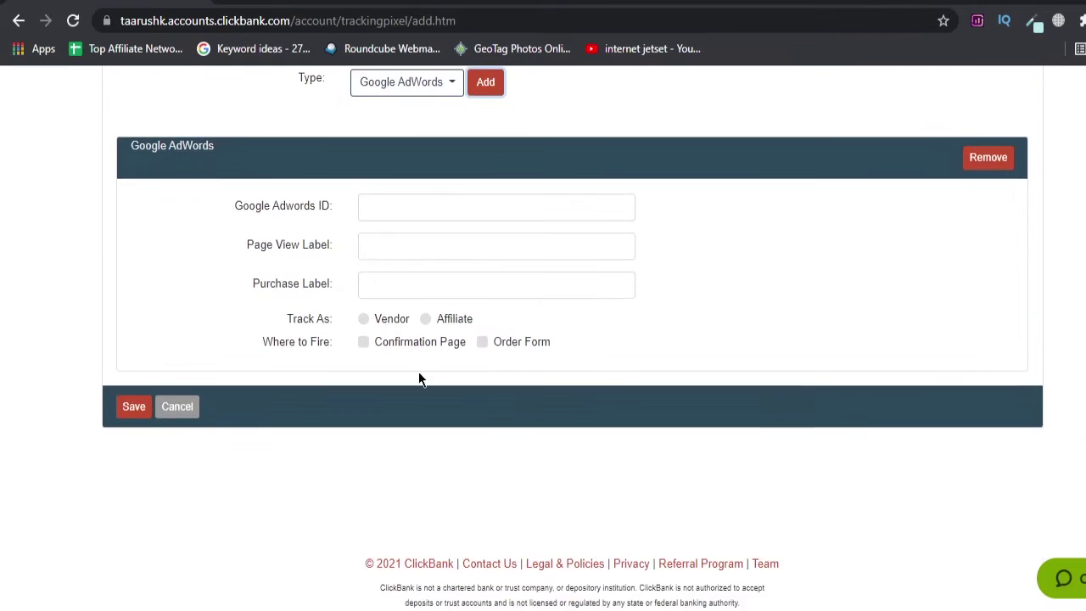
- Examine which details the Google AdWords entry requires: the AdWords ID, Page View Label and Purchase Label
scroll(386, 356, up, 1)
click(235, 295)
drag(234, 294, 317, 291)
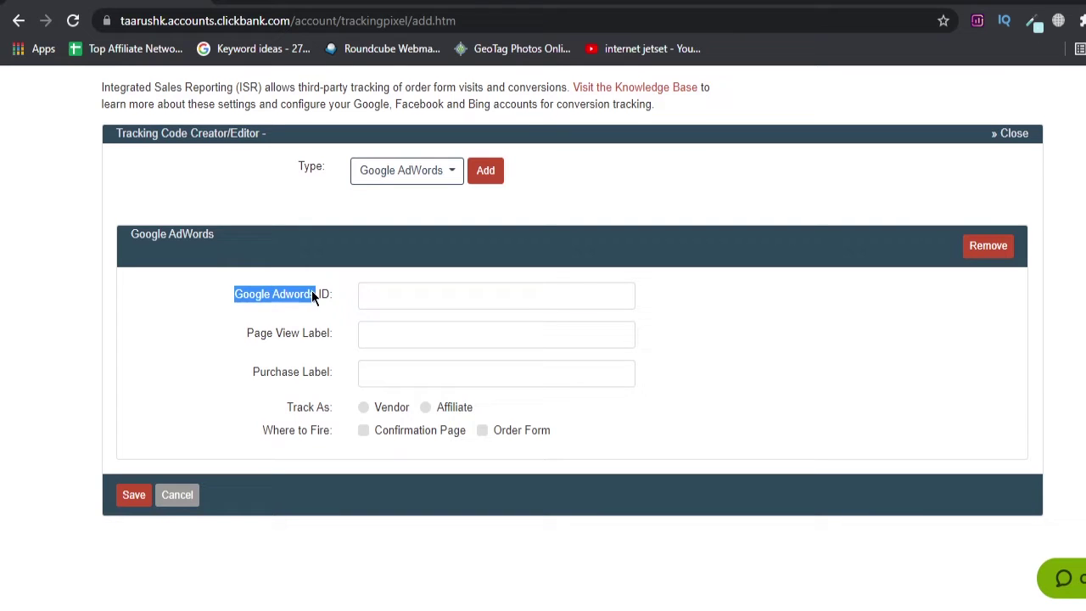
drag(247, 334, 320, 335)
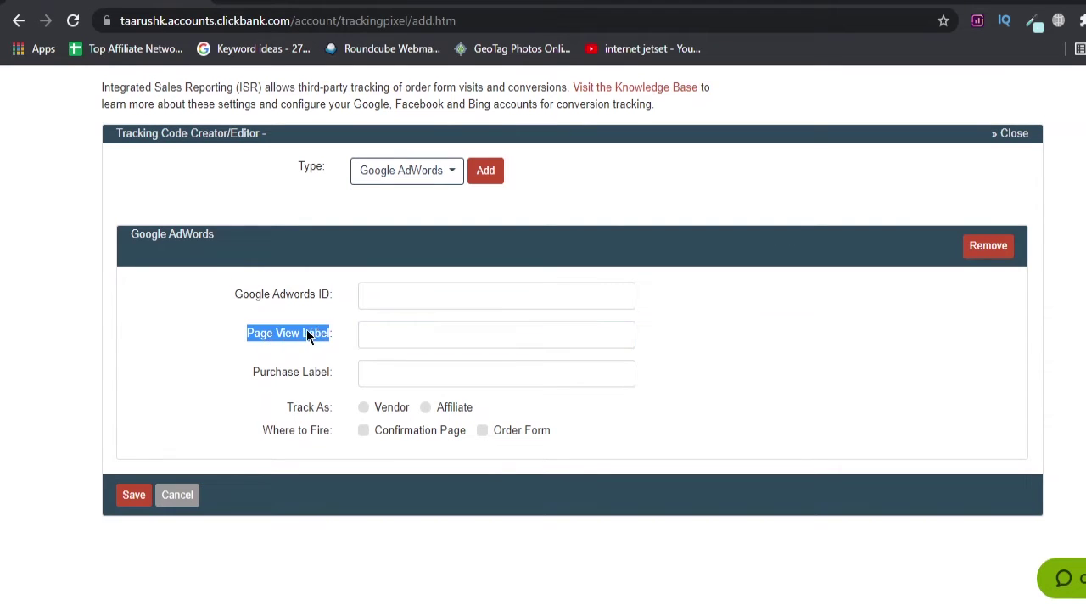
click(274, 371)
drag(253, 372, 318, 374)
click(280, 387)
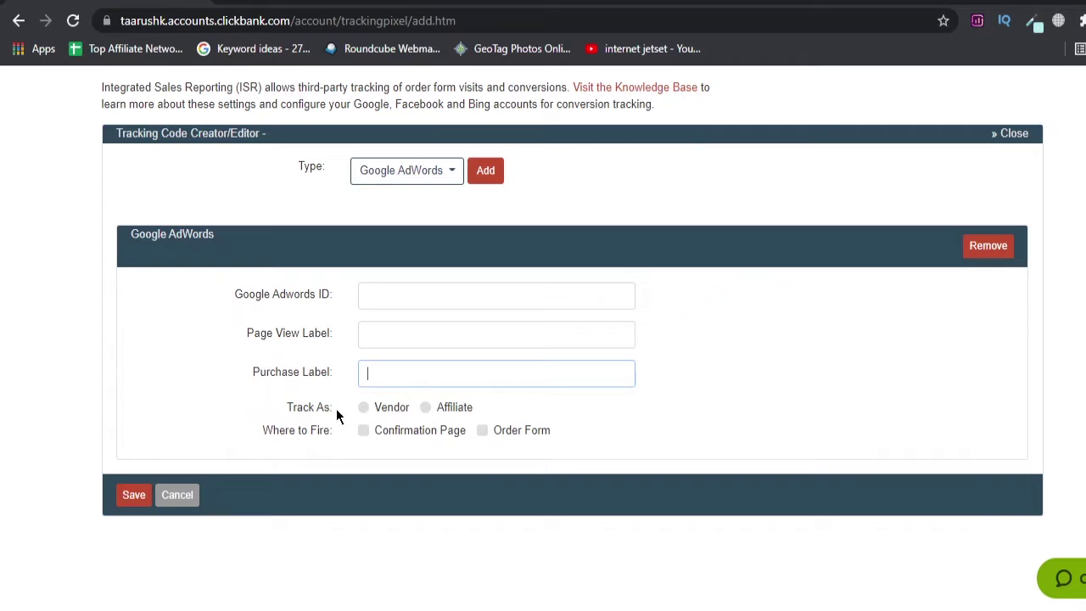
- Set the AdWords code to track as Affiliate and fire on both the Confirmation Page and the Order Form
click(425, 408)
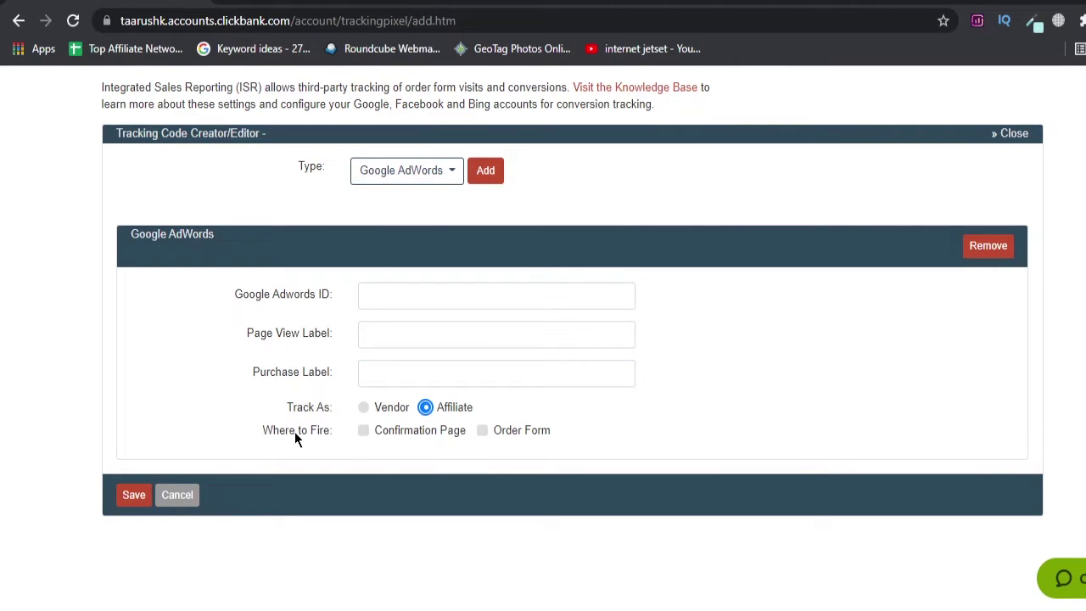
click(363, 431)
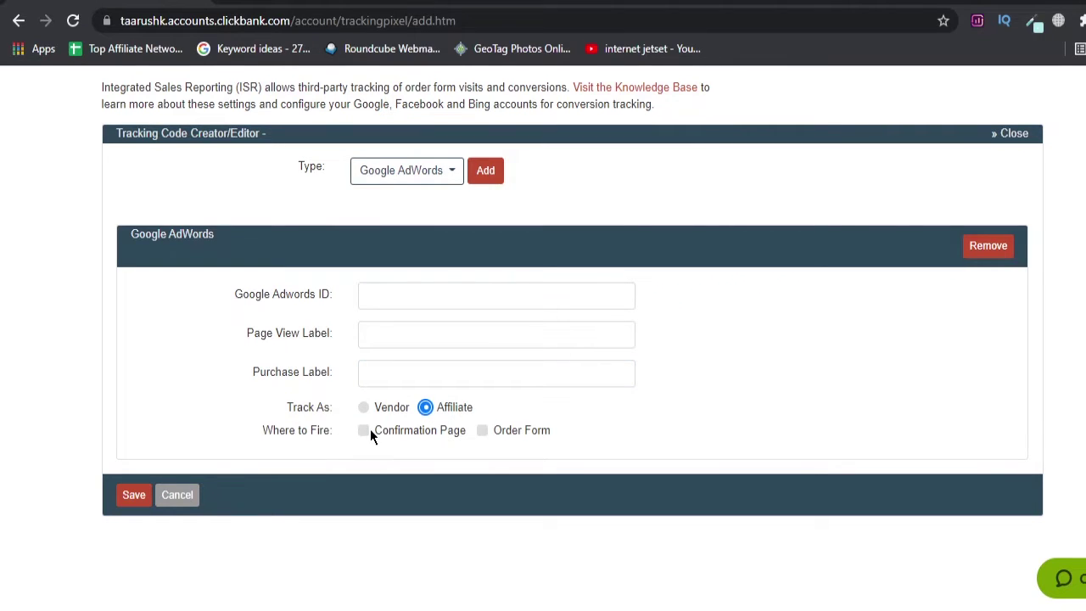
click(481, 431)
- Review the Google AdWords ID and Page View Label fields without entering values
drag(234, 295, 300, 306)
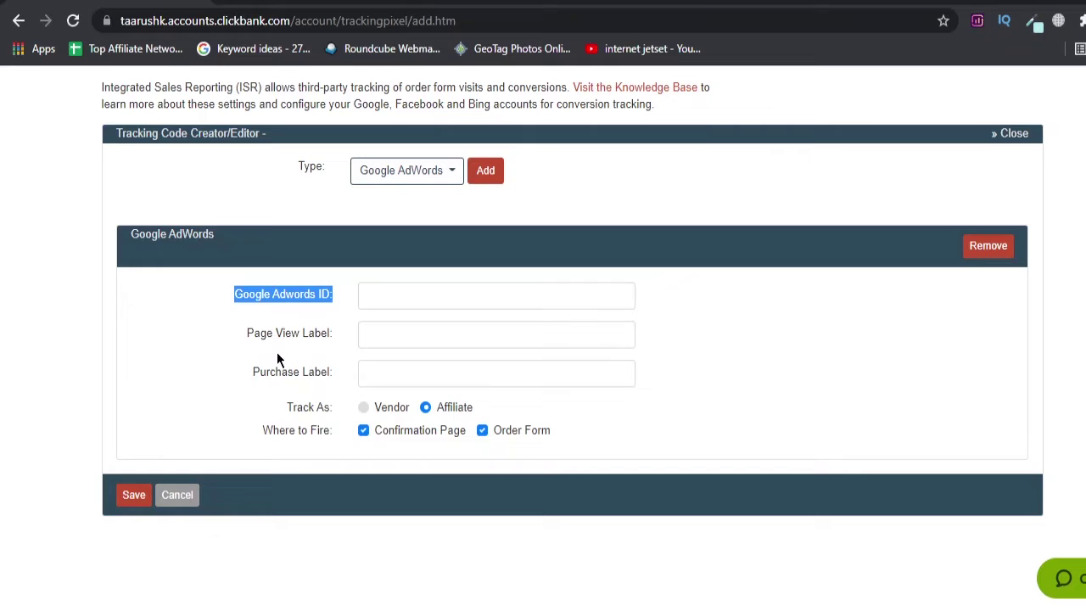
click(380, 297)
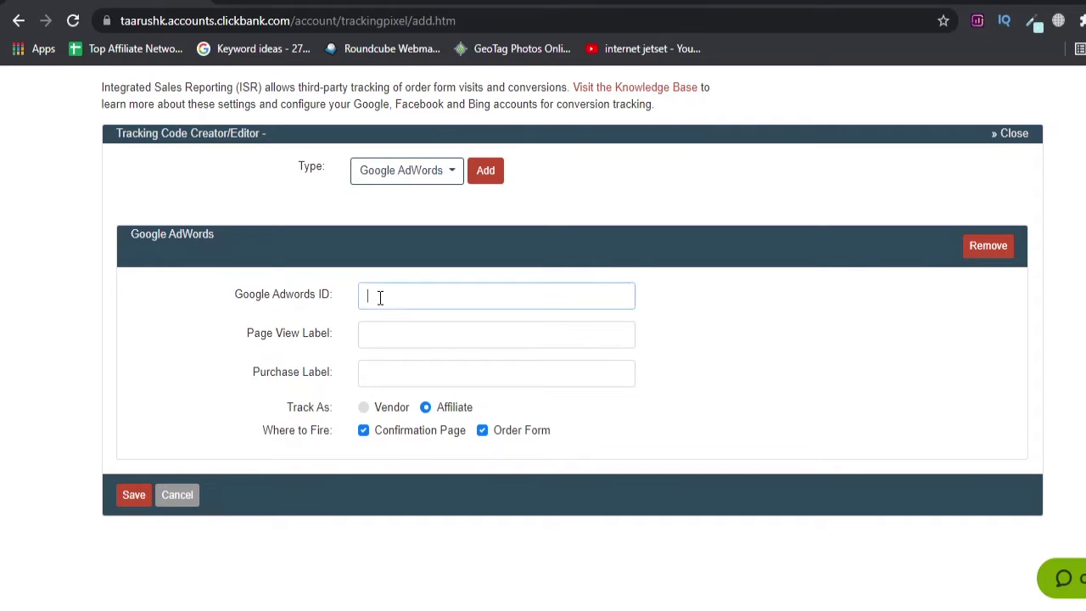
drag(252, 334, 347, 335)
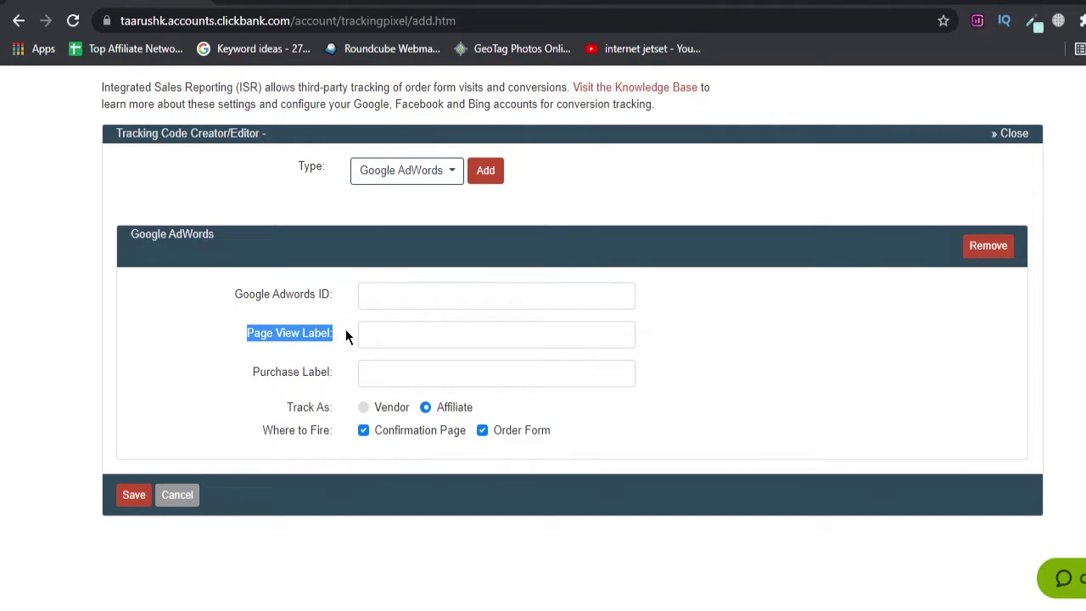
click(386, 332)
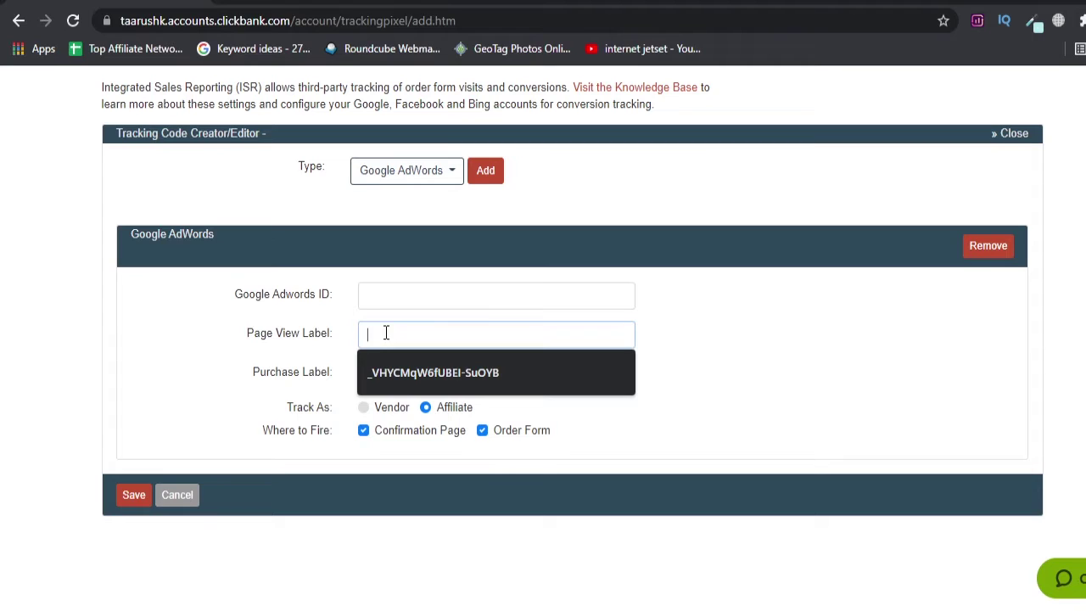
click(796, 381)
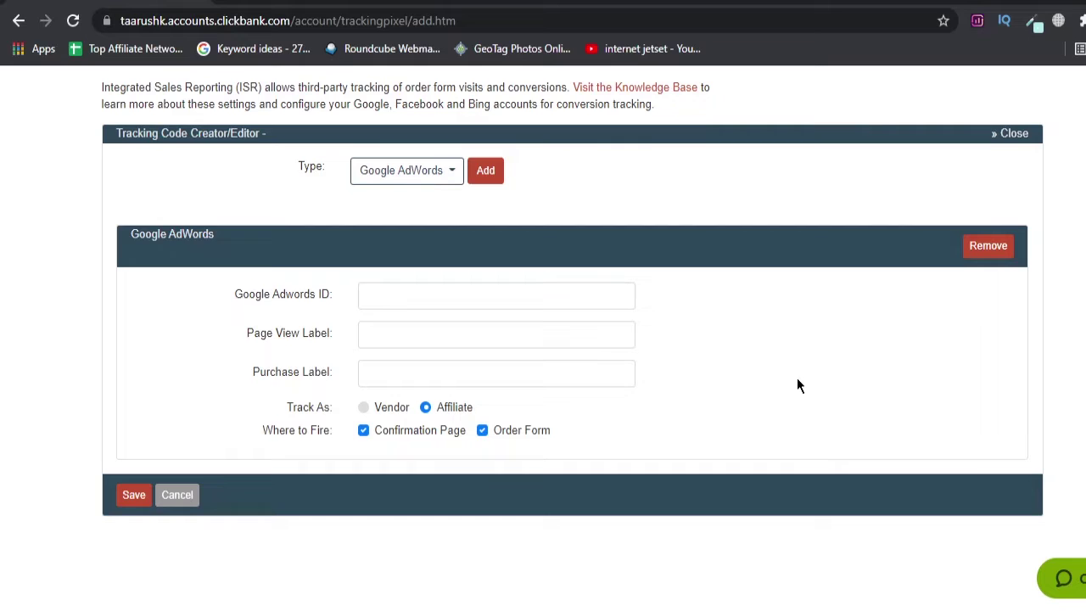
scroll(703, 390, down, 1)
scroll(730, 407, up, 1)
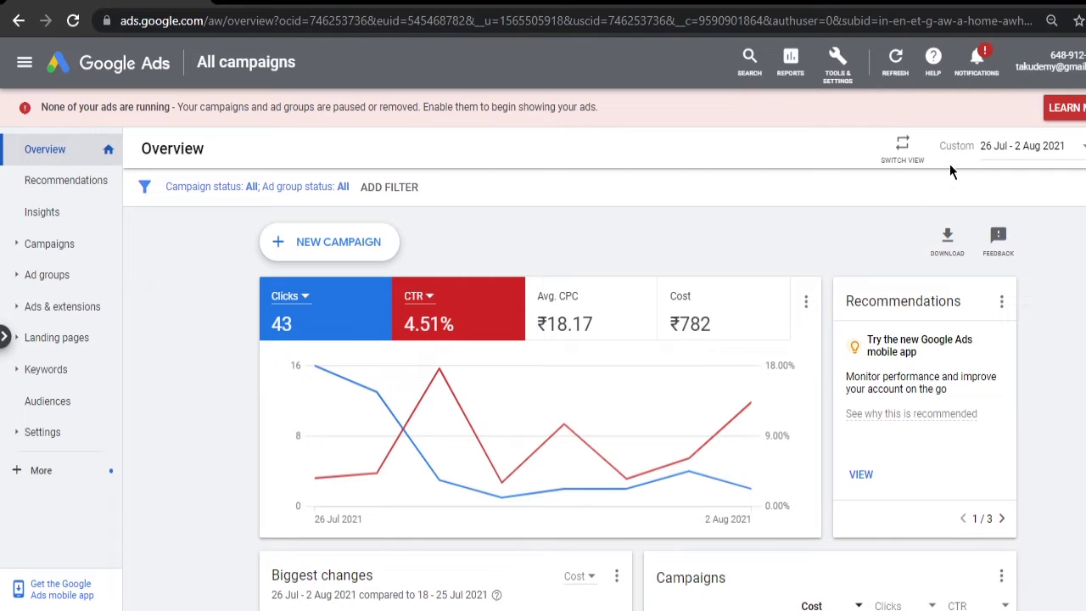
- Switch to Google Ads and start creating a new conversion action for website conversions
click(839, 75)
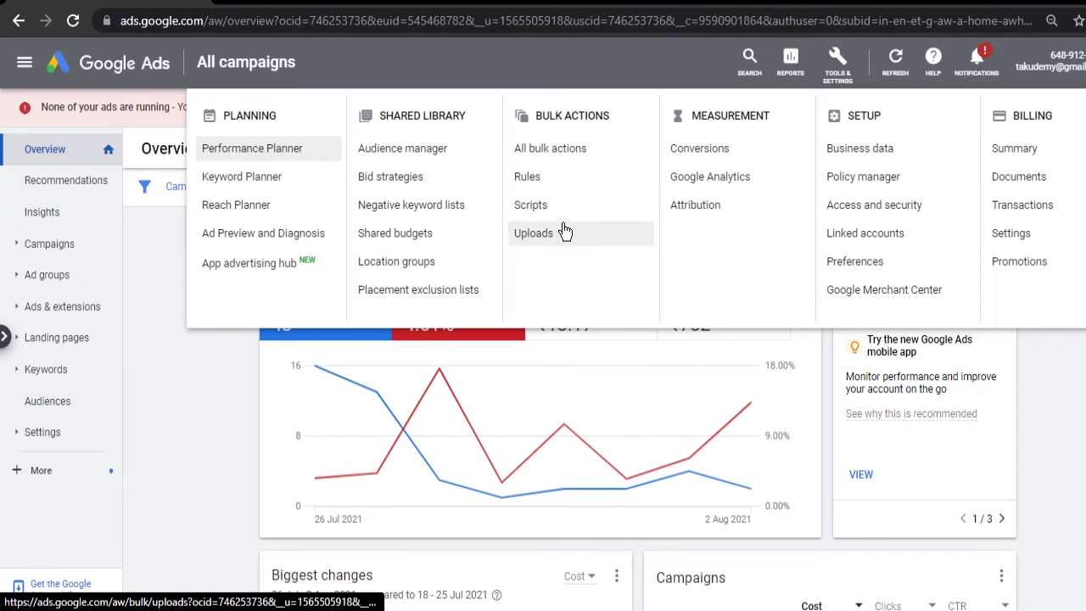
click(734, 155)
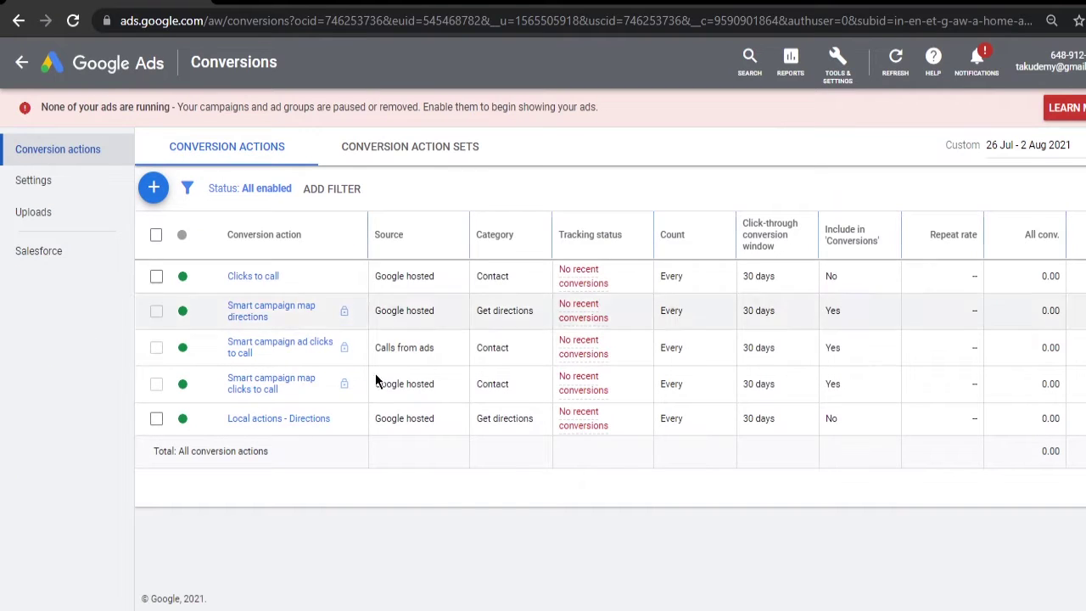
click(155, 194)
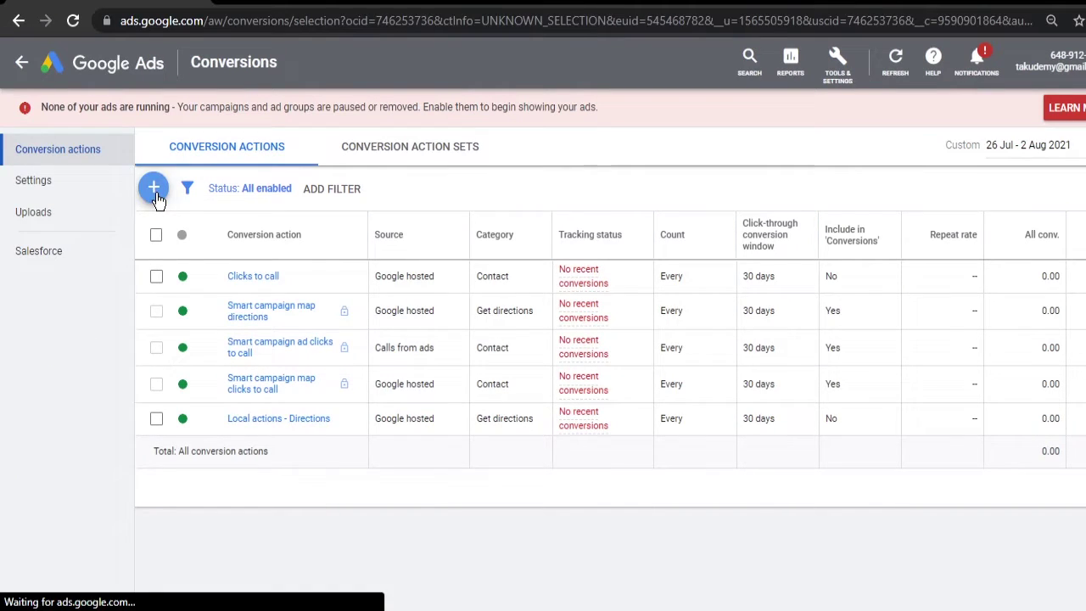
mouse_move(348, 343)
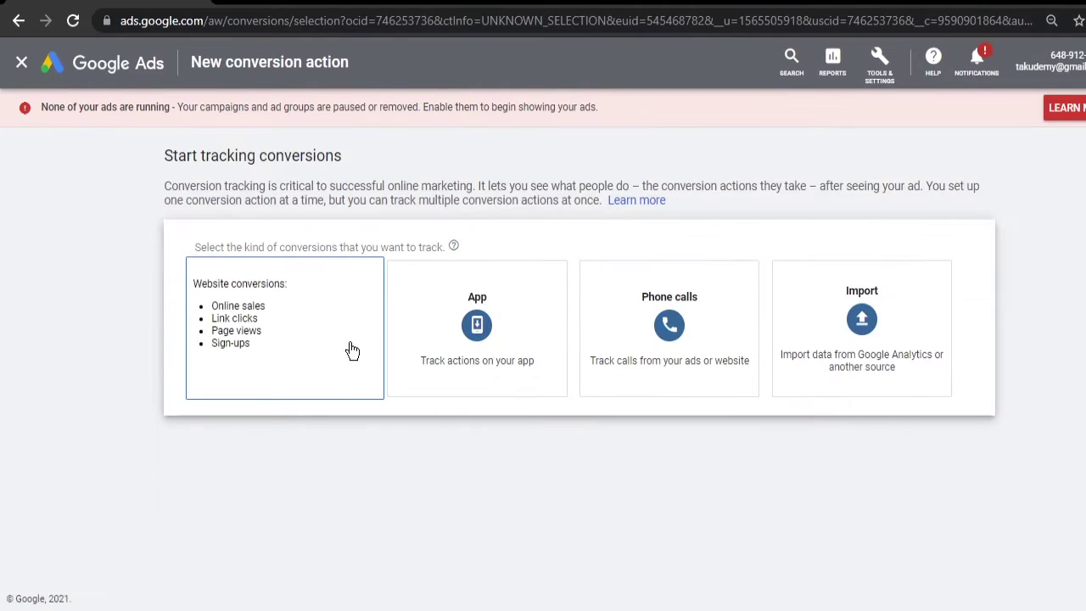
click(280, 340)
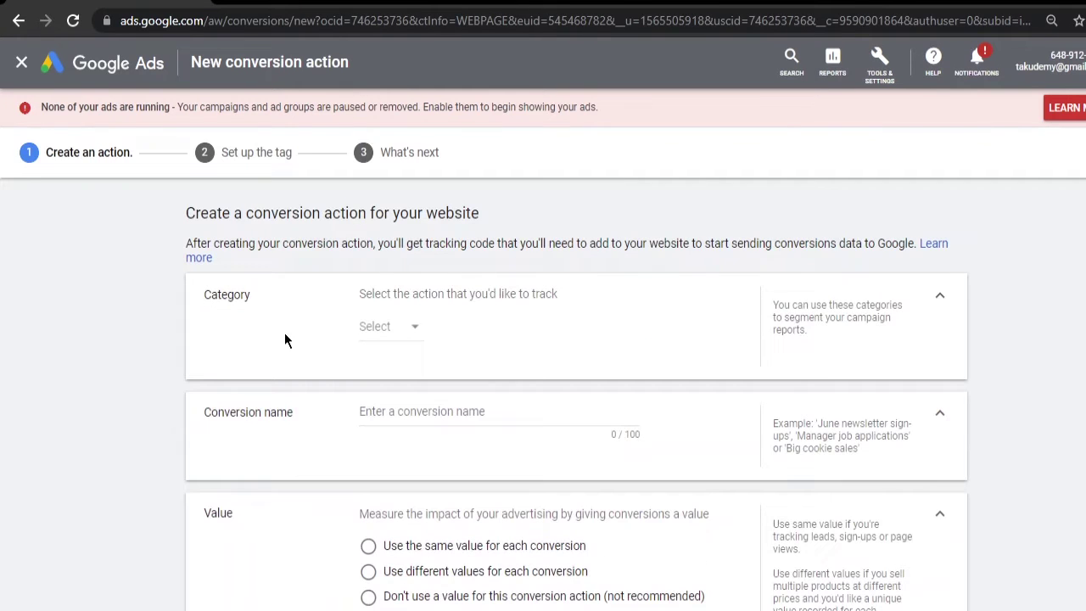
scroll(338, 280, down, 3)
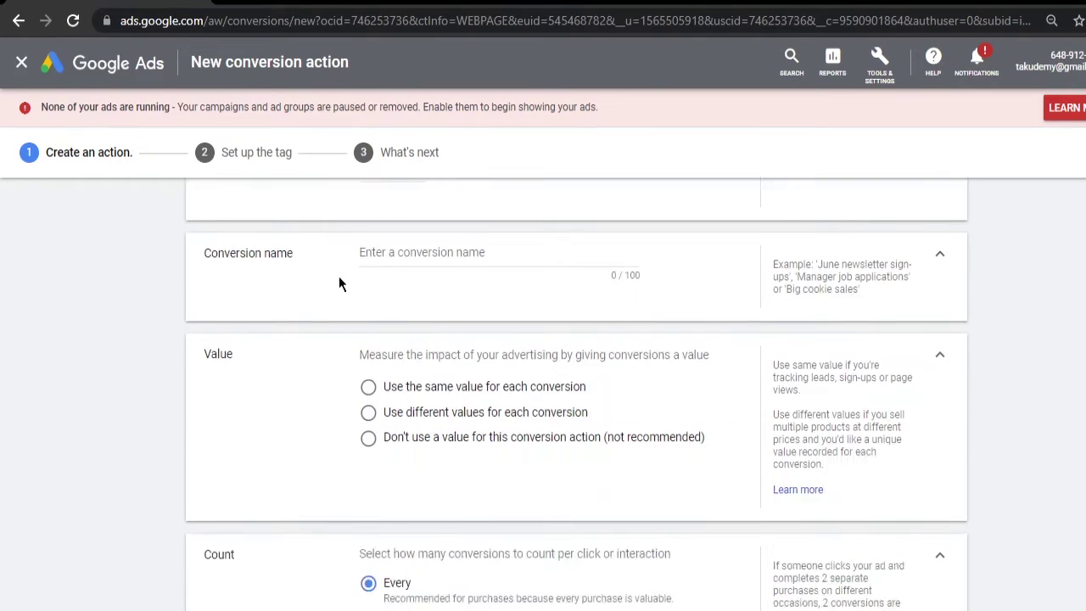
- Set the conversion category to Purchase and name the conversion action Clickbank Purchase
scroll(373, 339, up, 3)
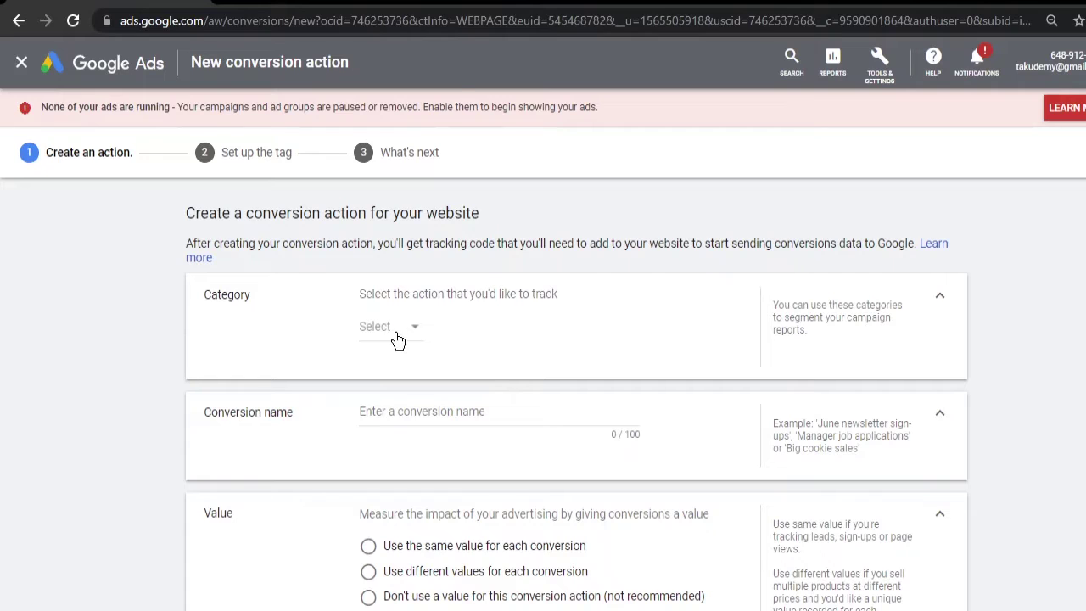
click(398, 336)
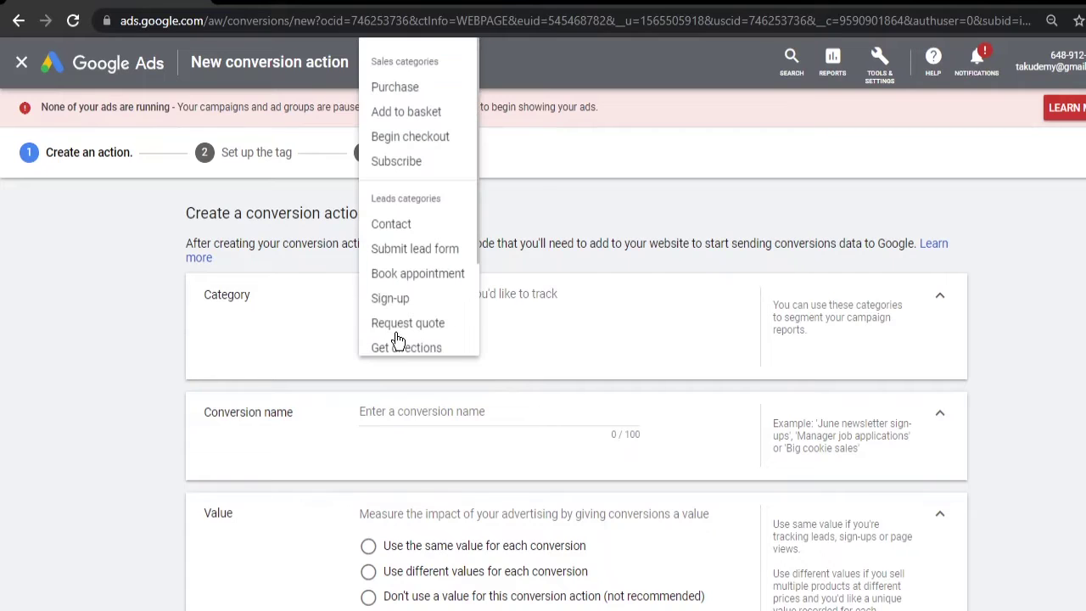
click(416, 88)
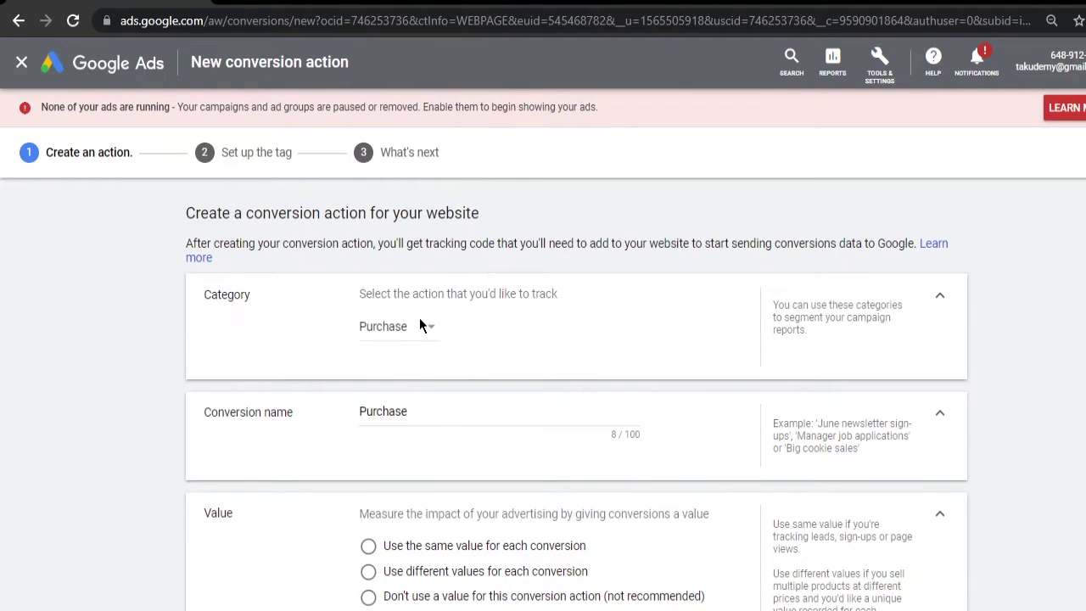
scroll(441, 373, down, 1)
click(359, 332)
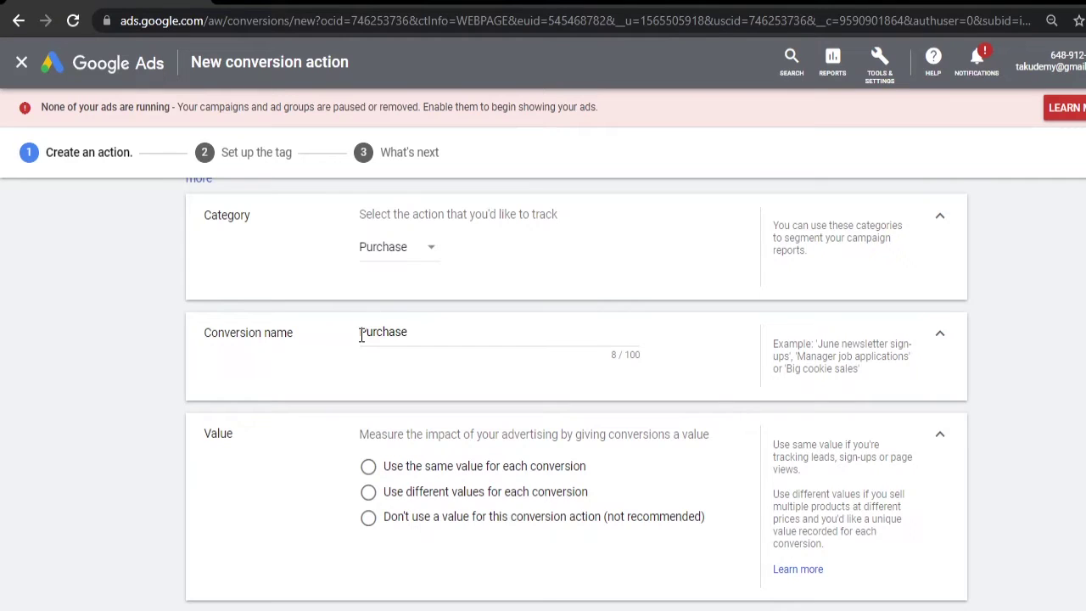
text(Clickbank)
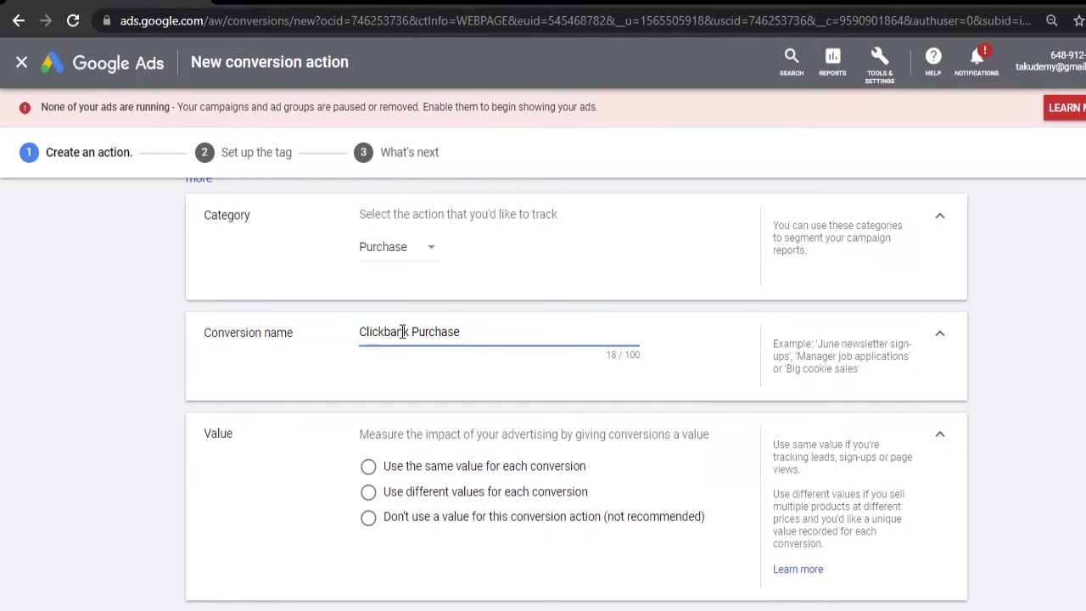
double_click(383, 332)
scroll(428, 339, down, 3)
scroll(428, 339, up, 2)
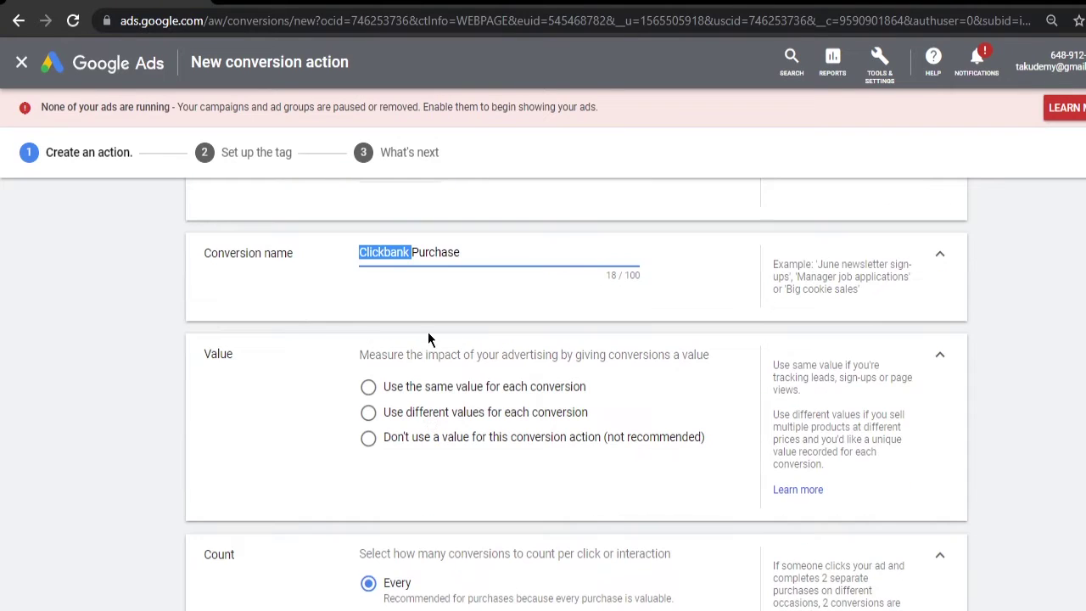
click(380, 326)
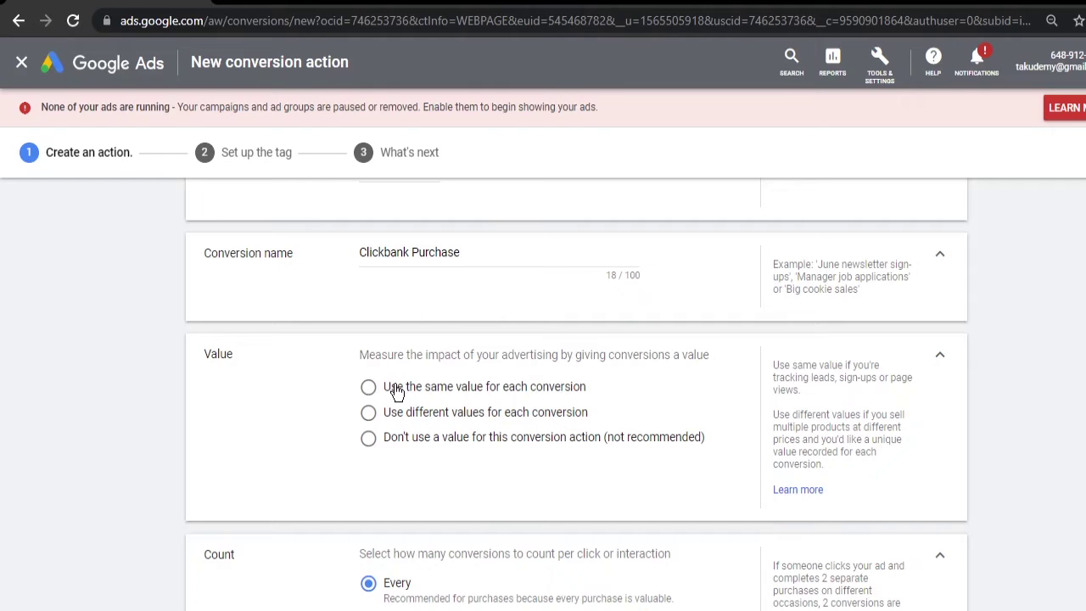
double_click(389, 354)
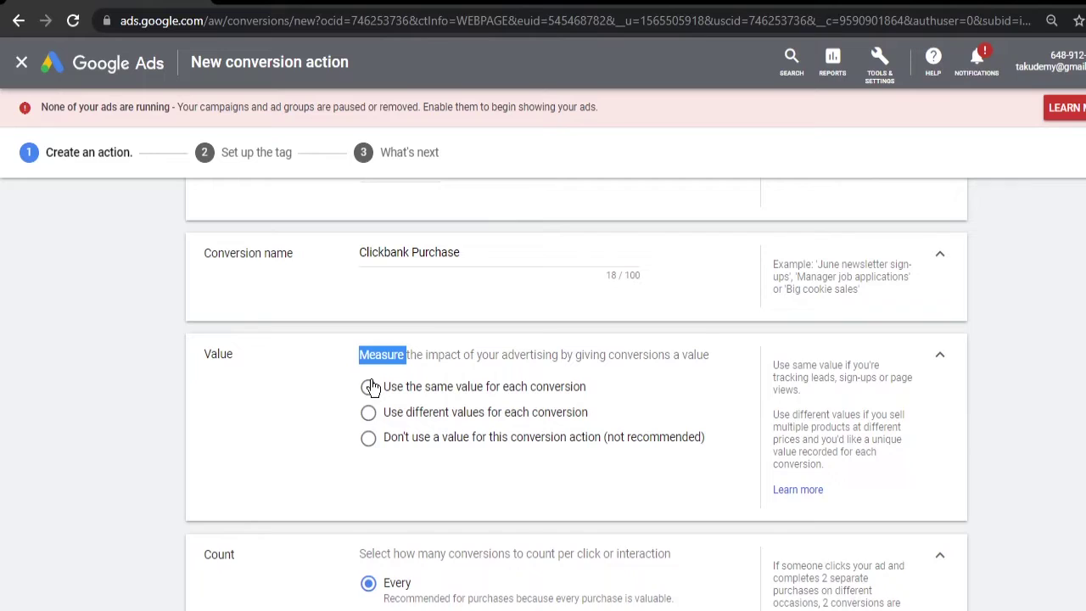
click(368, 386)
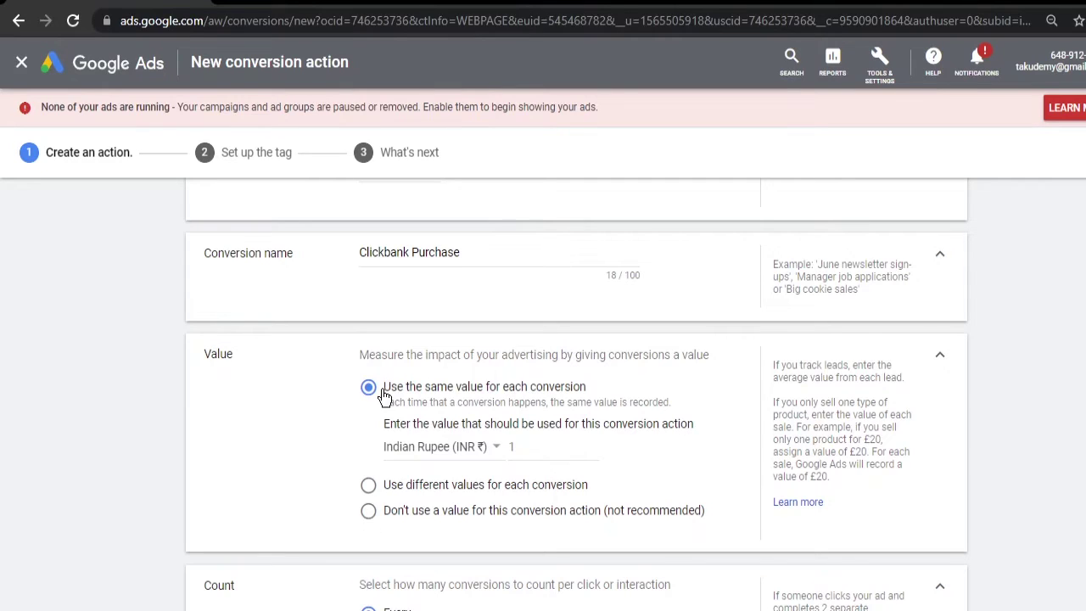
click(566, 446)
key(BackSpace)
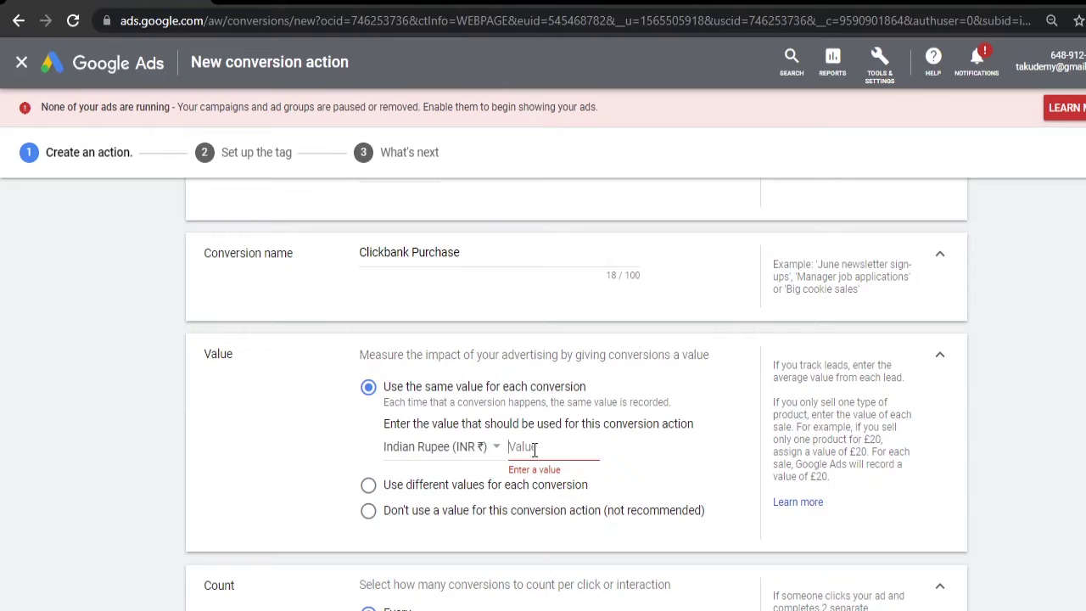
text(50)
key(BackSpace)
key(BackSpace)
- Choose not to use a value for this conversion action and set the count to Every conversion
click(434, 516)
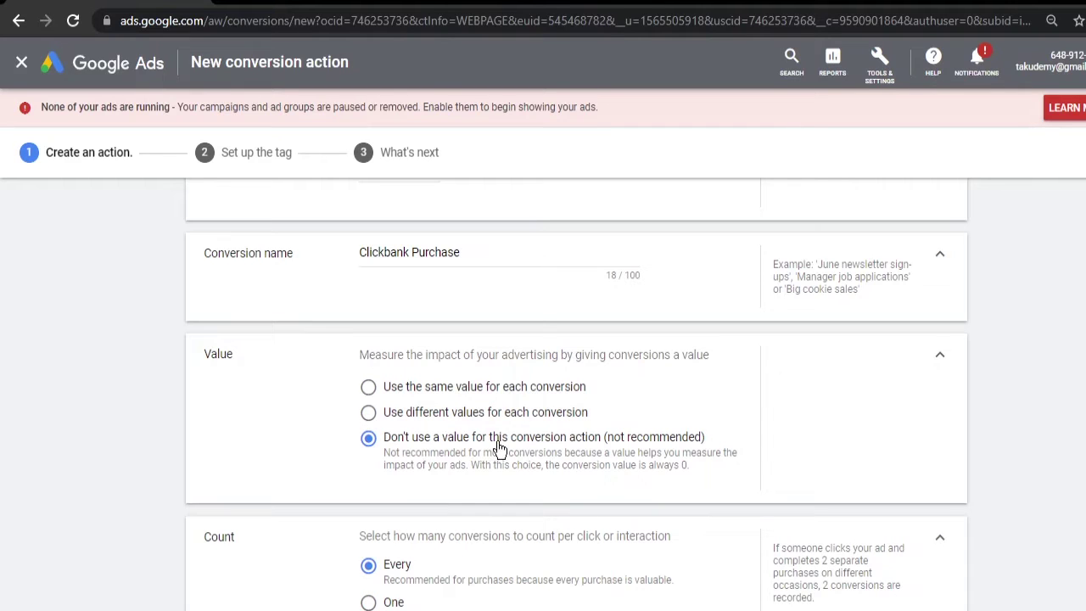
scroll(230, 490, down, 2)
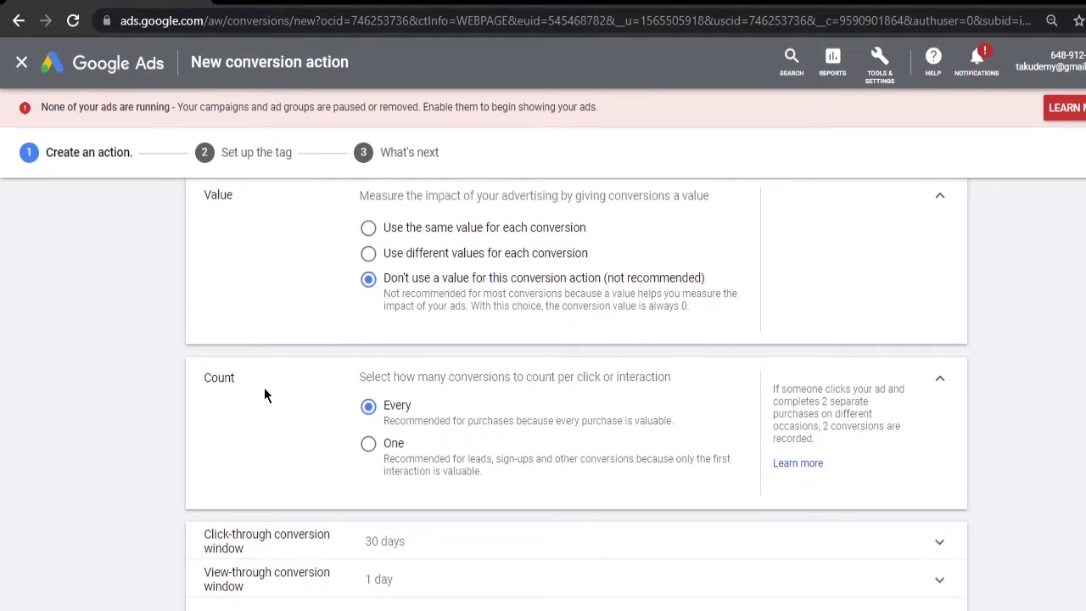
double_click(222, 378)
click(314, 422)
click(367, 444)
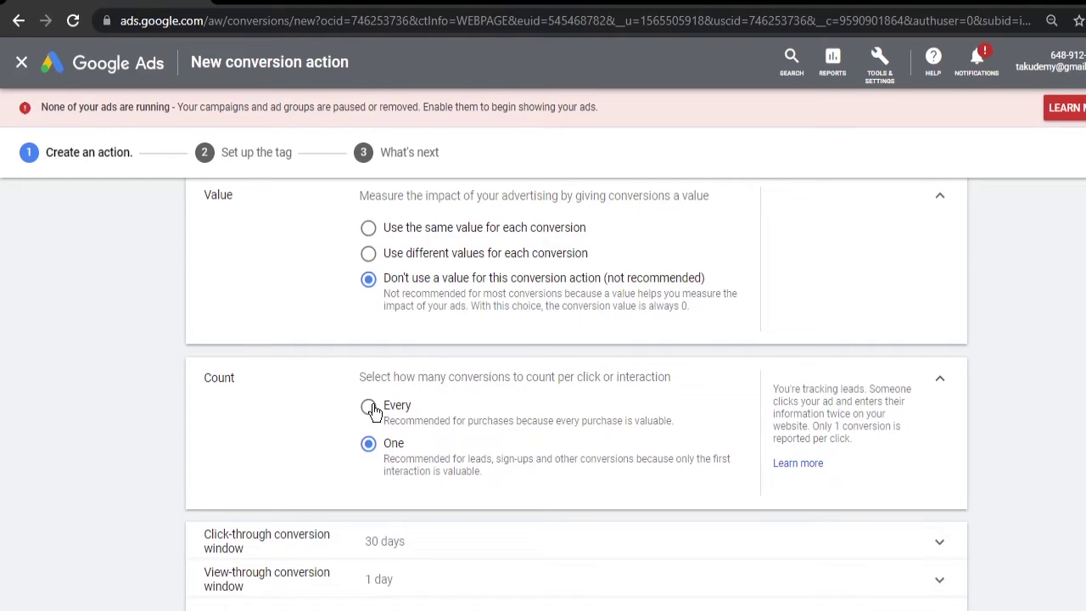
click(370, 415)
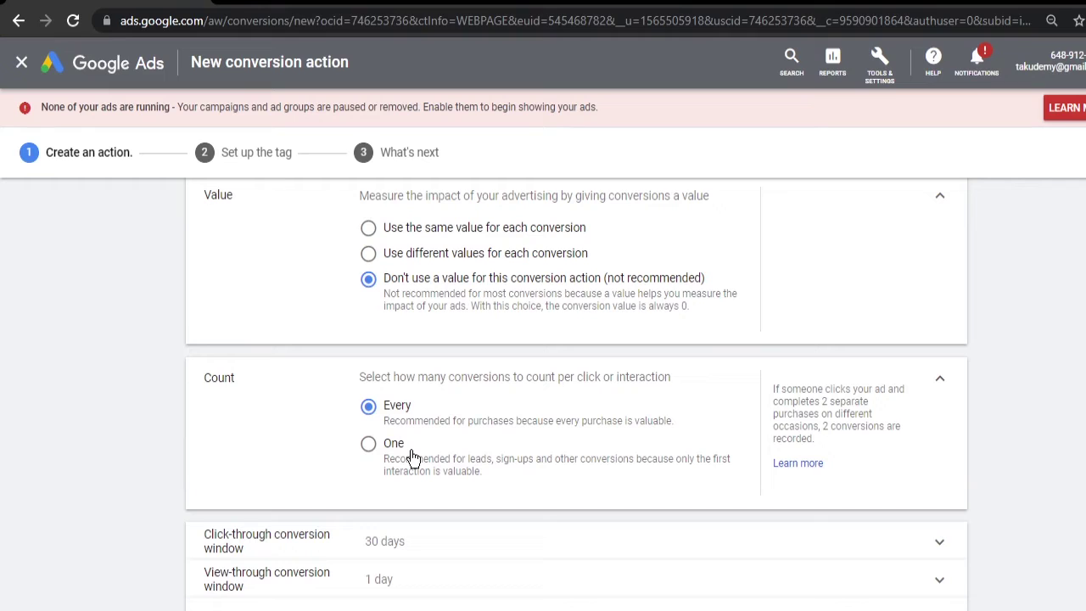
click(368, 443)
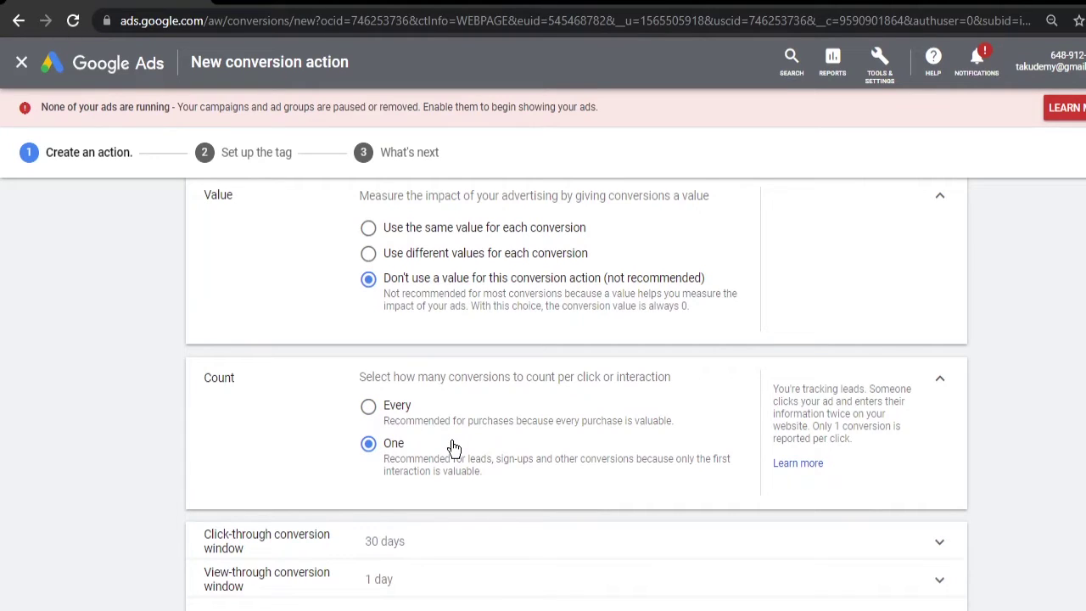
scroll(454, 448, down, 1)
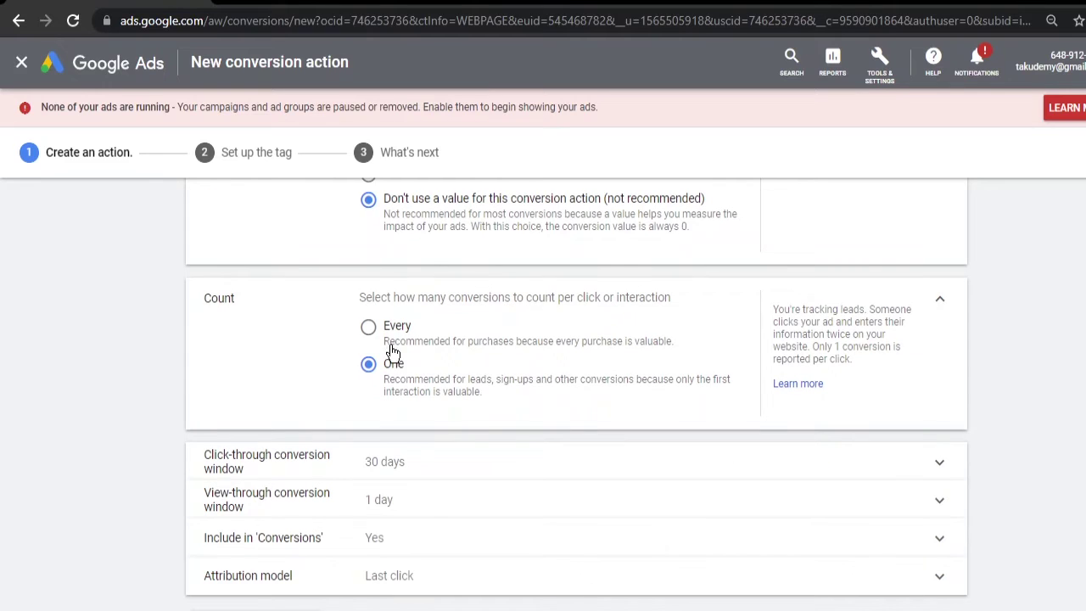
click(368, 327)
scroll(496, 466, down, 1)
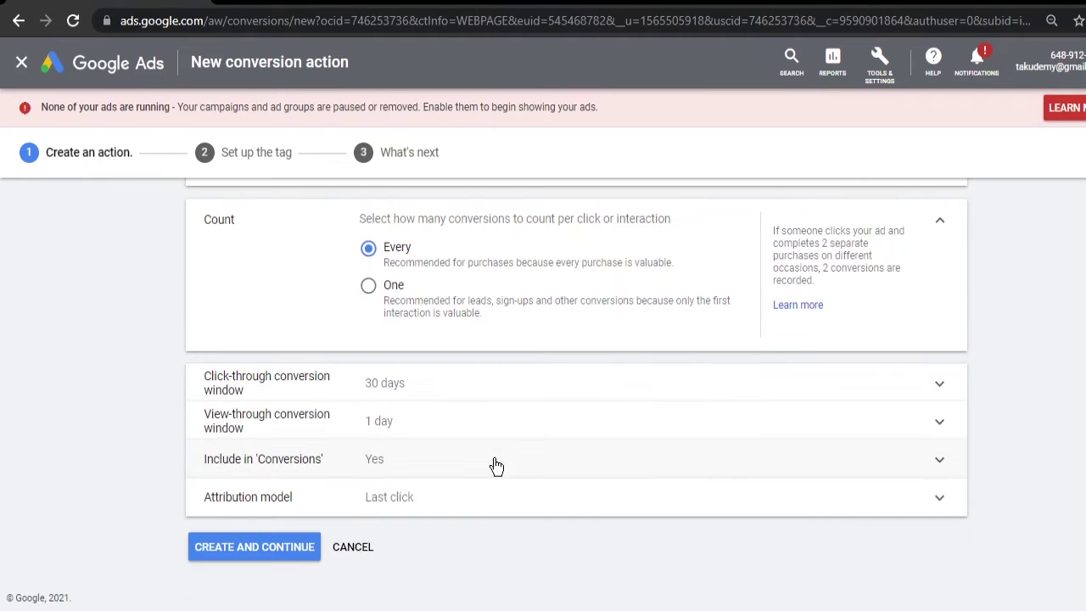
- Set the click-through conversion window to a custom 30 days and create the conversion action
click(424, 400)
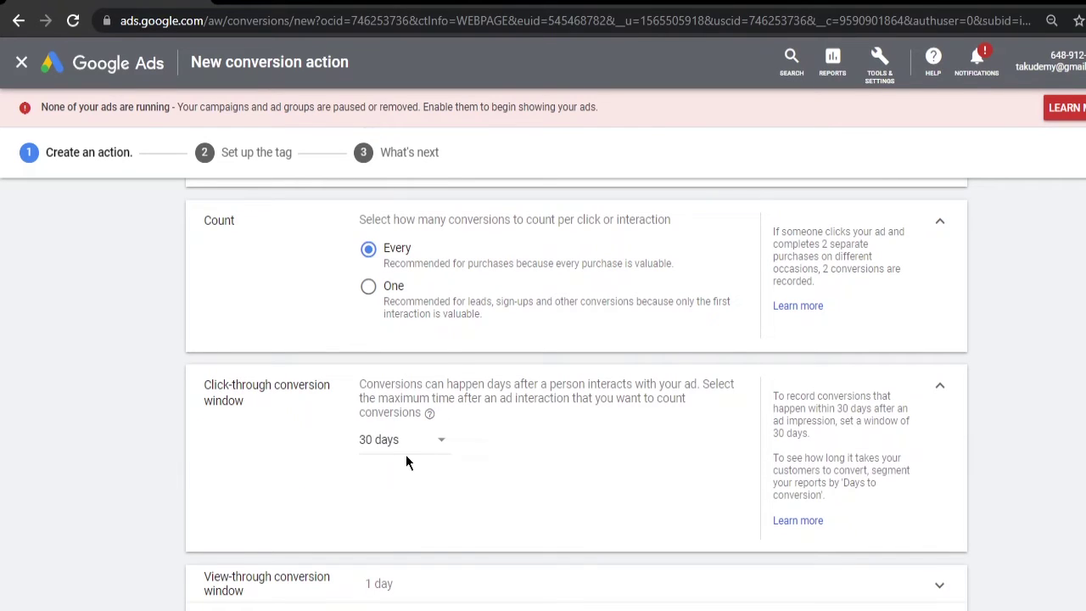
click(407, 446)
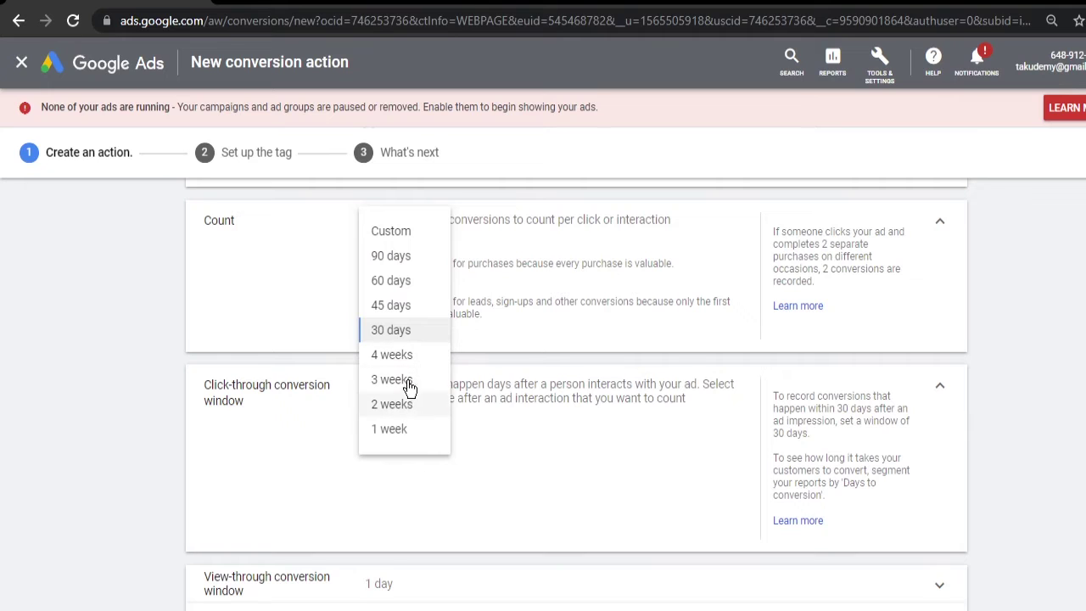
click(411, 230)
double_click(479, 436)
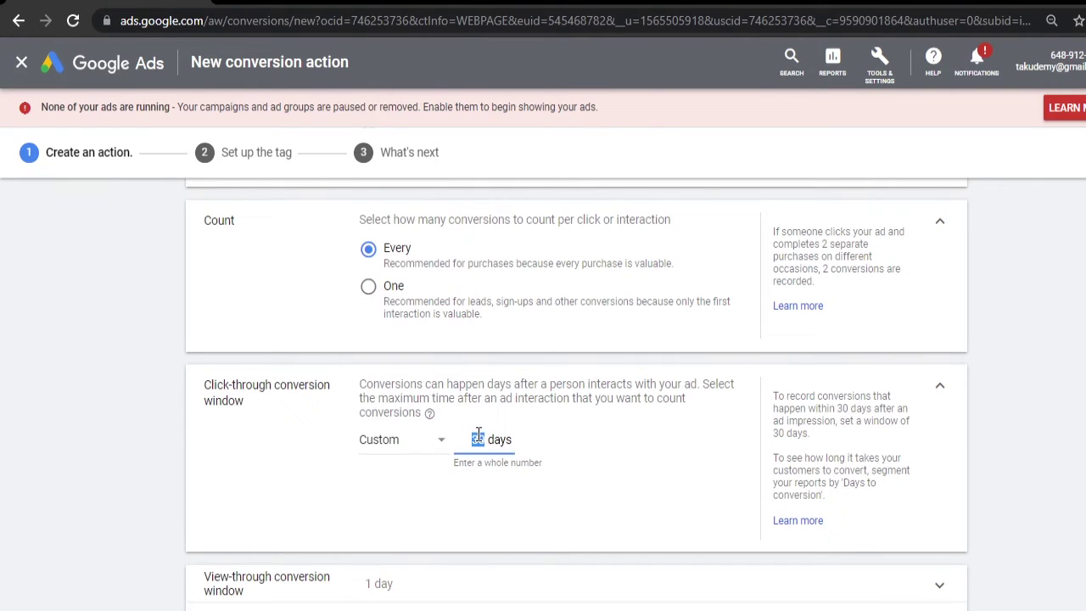
text(180)
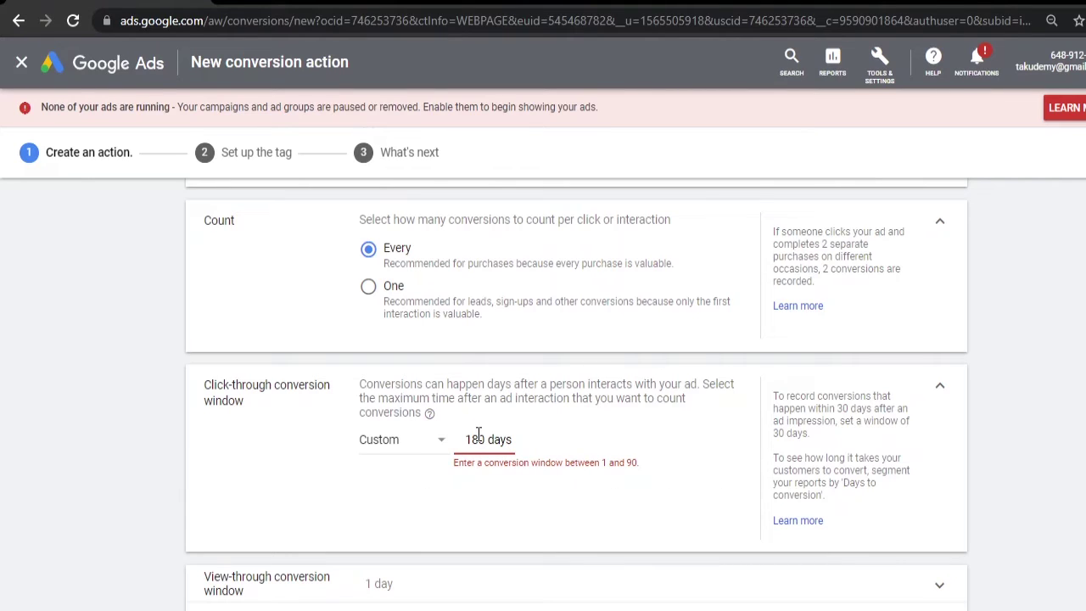
key(BackSpace)
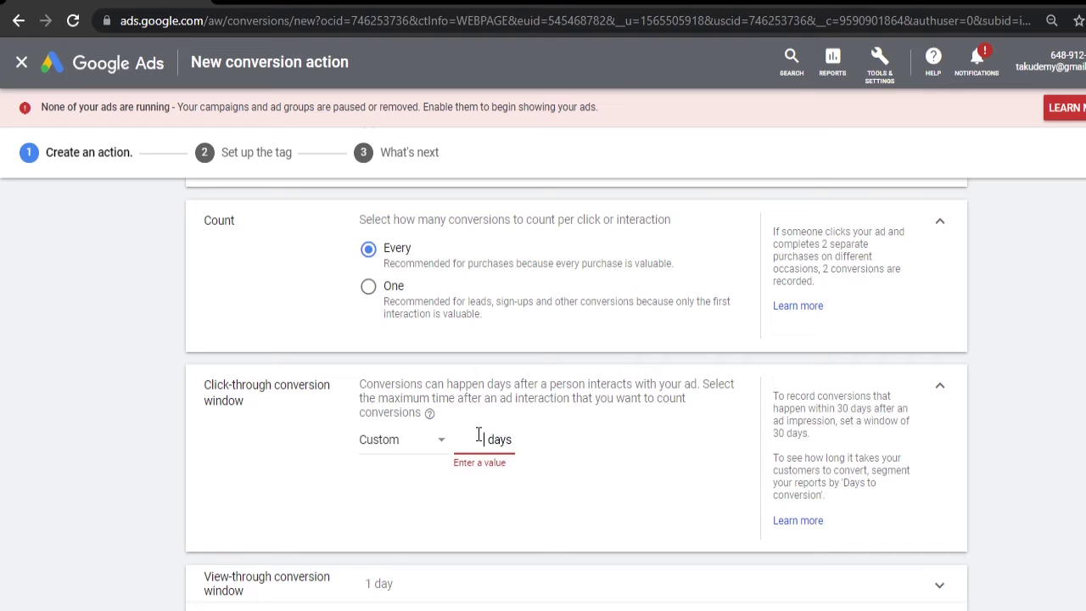
text(30)
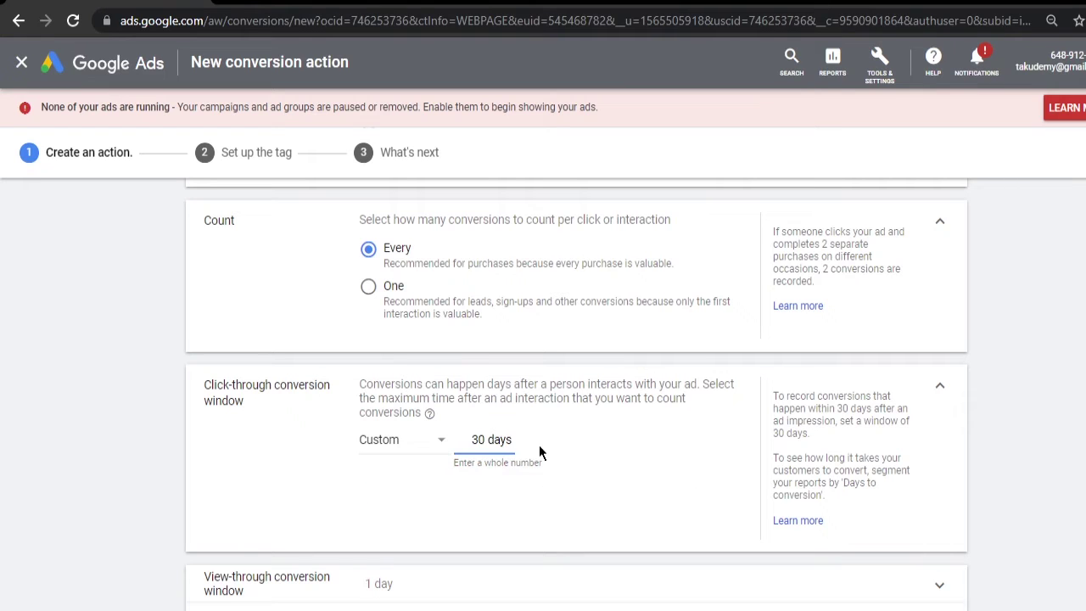
click(577, 453)
click(776, 396)
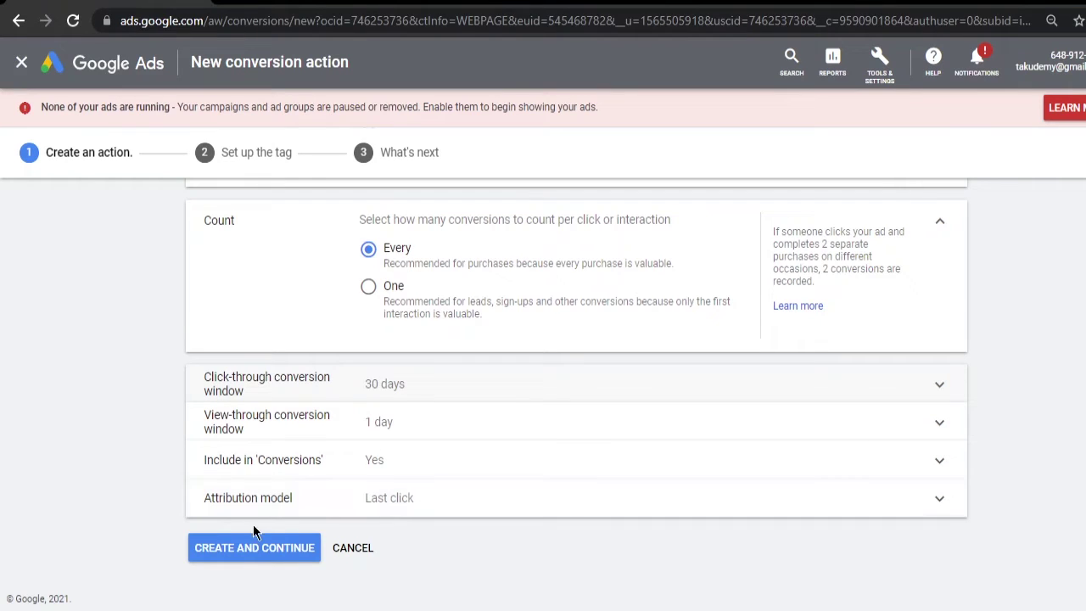
click(244, 551)
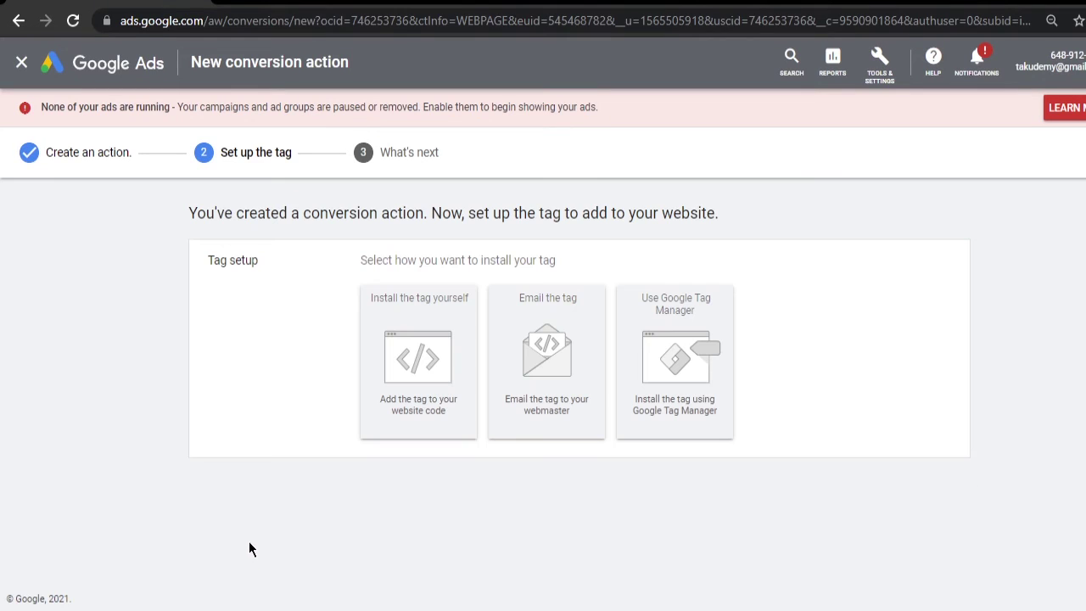
- Examine the self-install global site tag and event snippet against the Google AdWords ID and label fields in ClickBank
click(395, 412)
scroll(704, 501, down, 2)
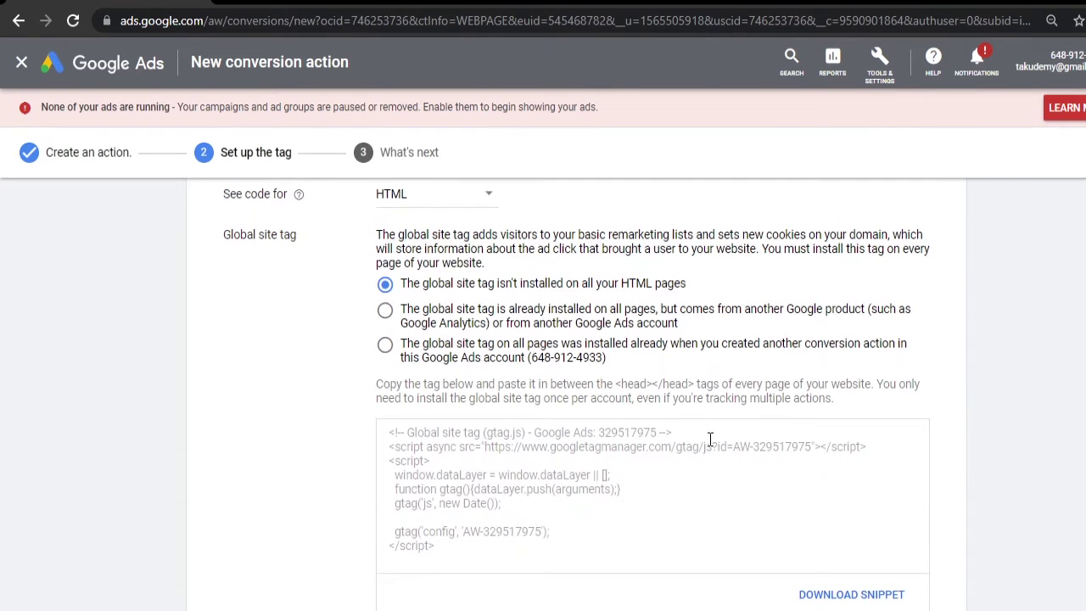
drag(598, 432, 660, 432)
click(727, 426)
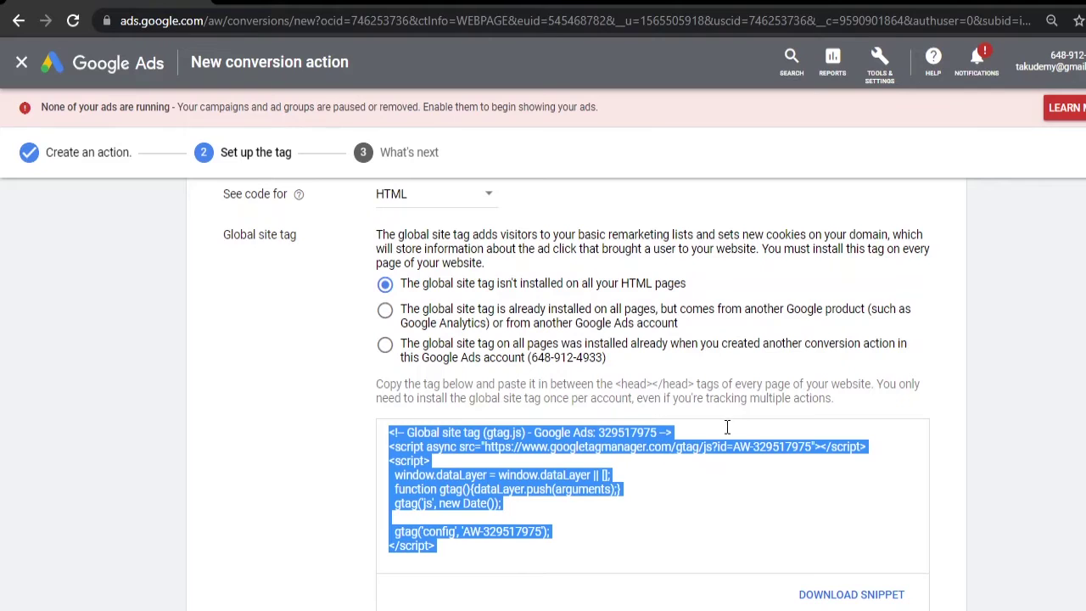
key(alt+Tab)
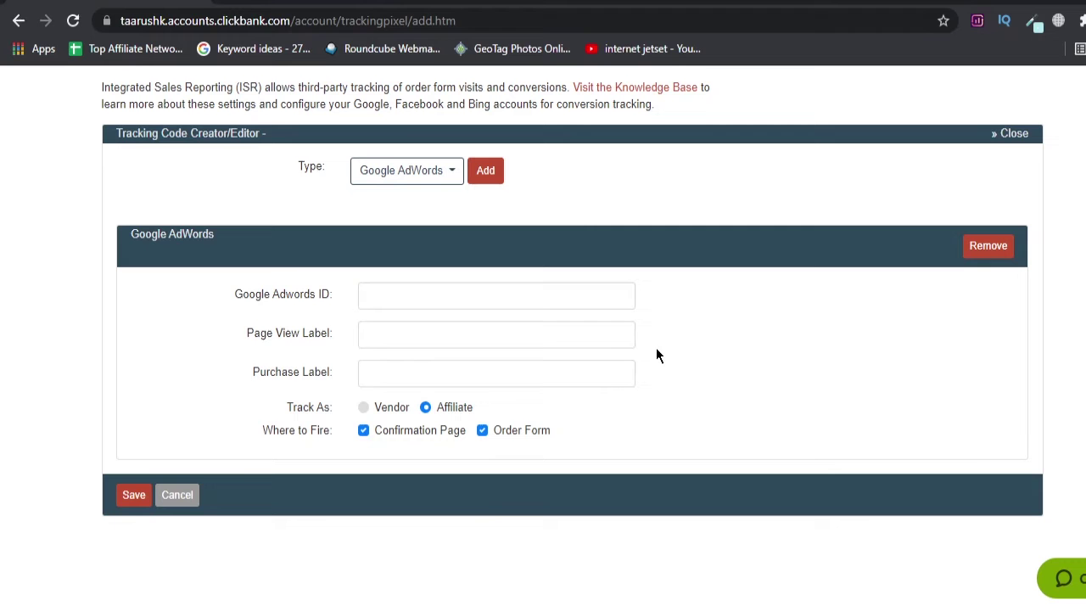
click(388, 294)
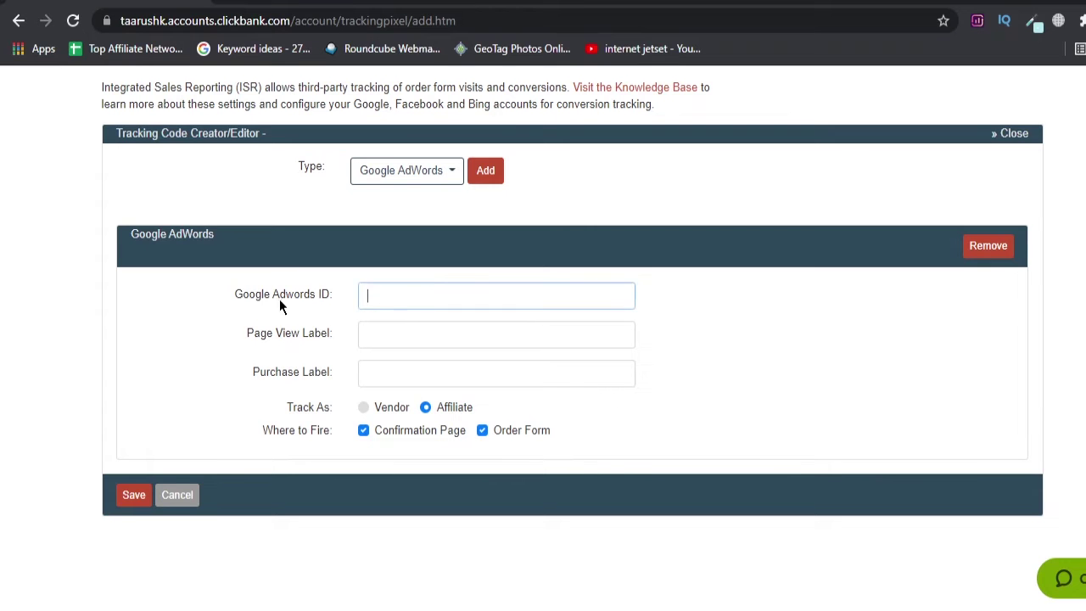
key(Tab)
key(alt+Tab)
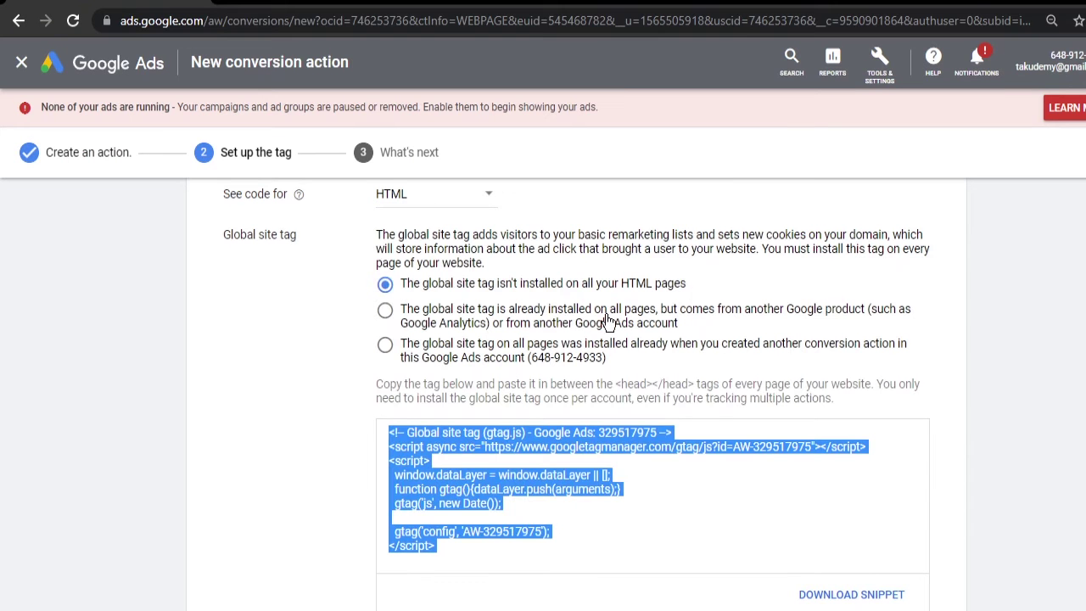
scroll(604, 356, down, 4)
scroll(600, 388, down, 1)
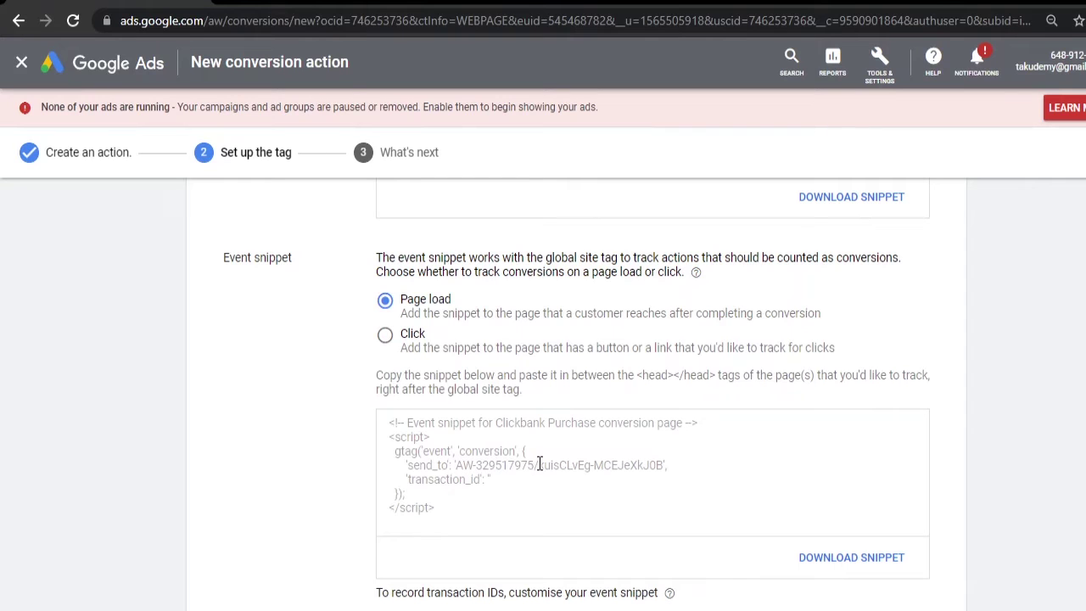
drag(537, 465, 661, 462)
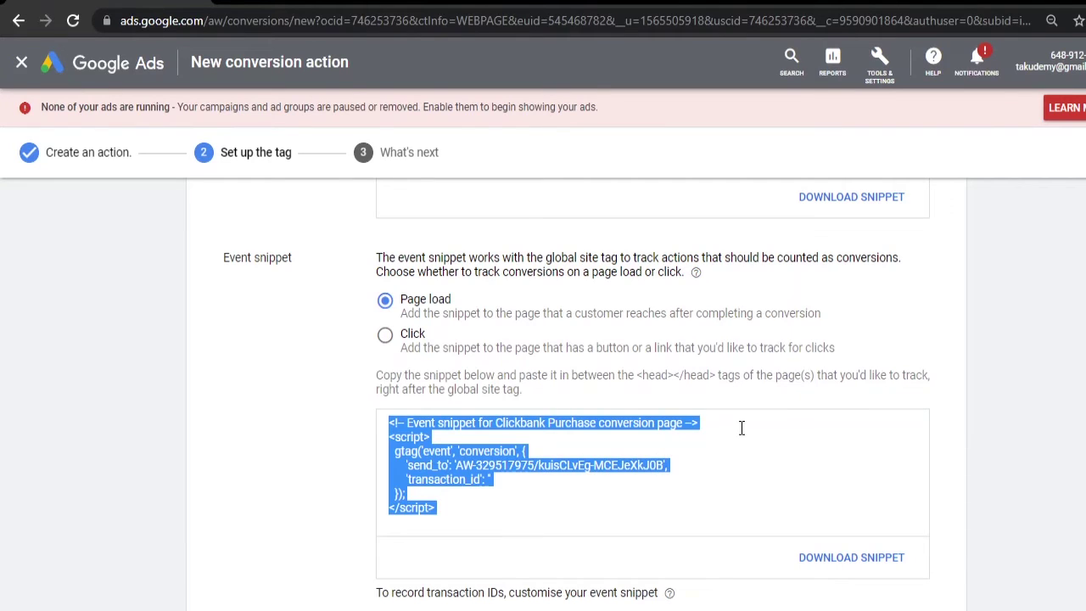
click(795, 398)
- Choose Google Tag Manager as the tag installation method and copy the Conversion ID of Clickbank Purchase
scroll(533, 318, up, 6)
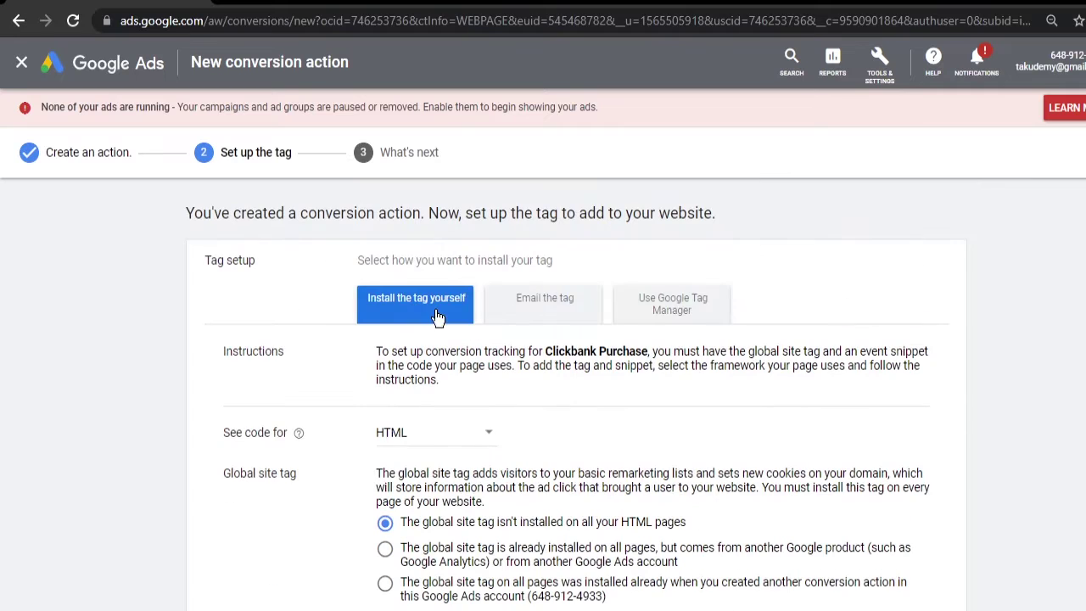
click(671, 316)
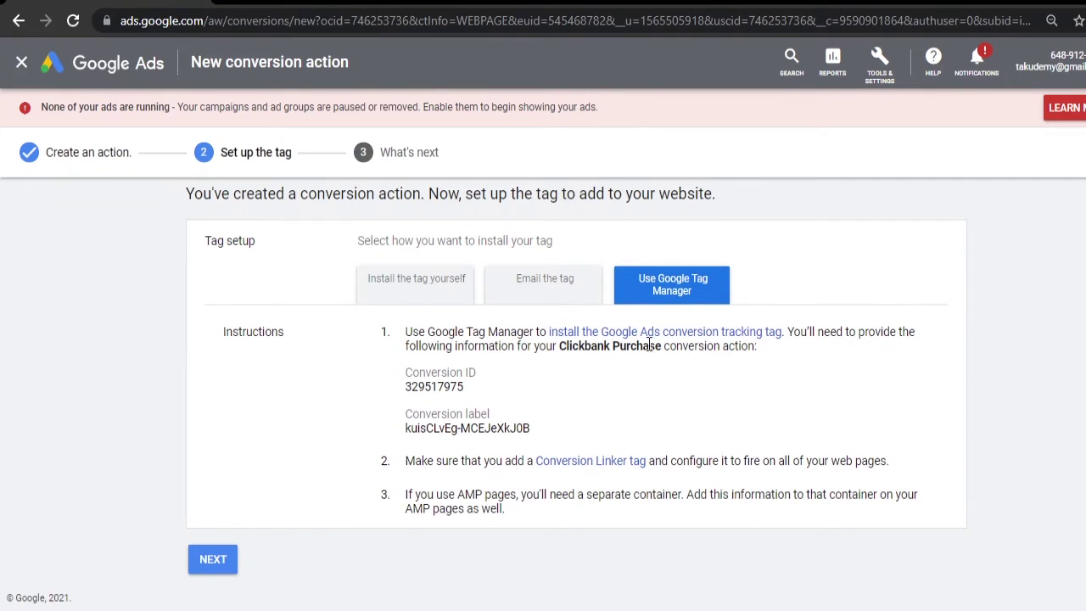
double_click(424, 388)
key(ctrl+c)
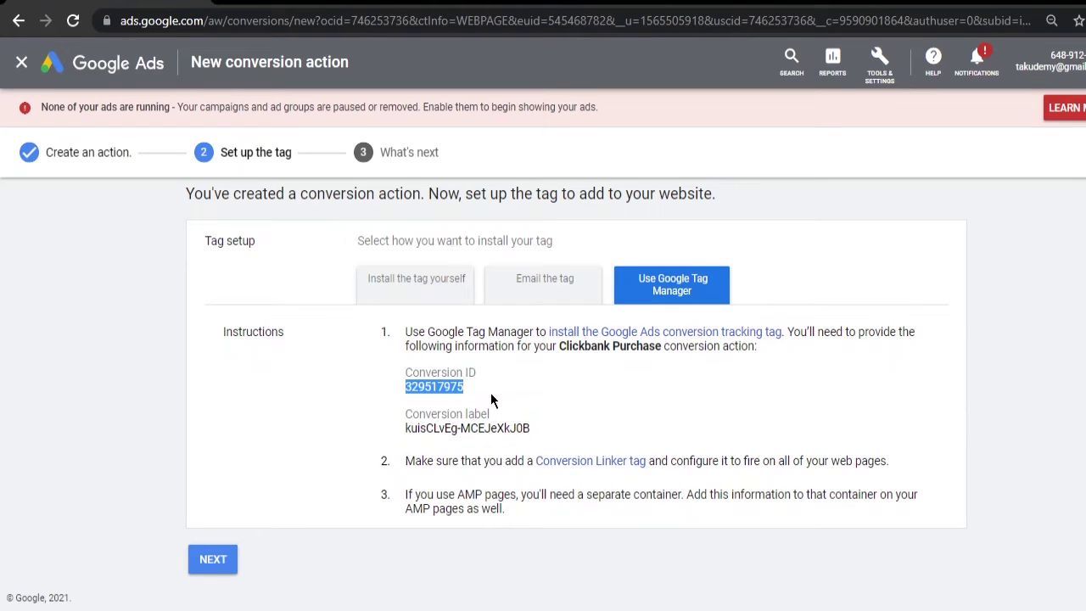
- Switch to ClickBank and paste the copied Conversion ID as the Google Adwords ID of the tracking code
key(alt+Tab)
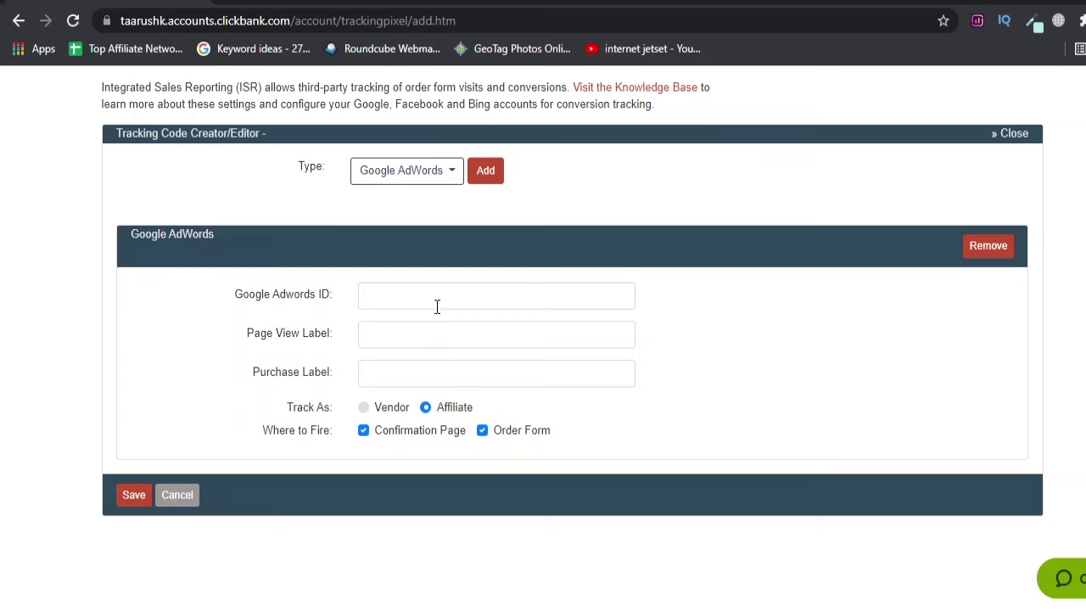
click(438, 302)
key(ctrl+v)
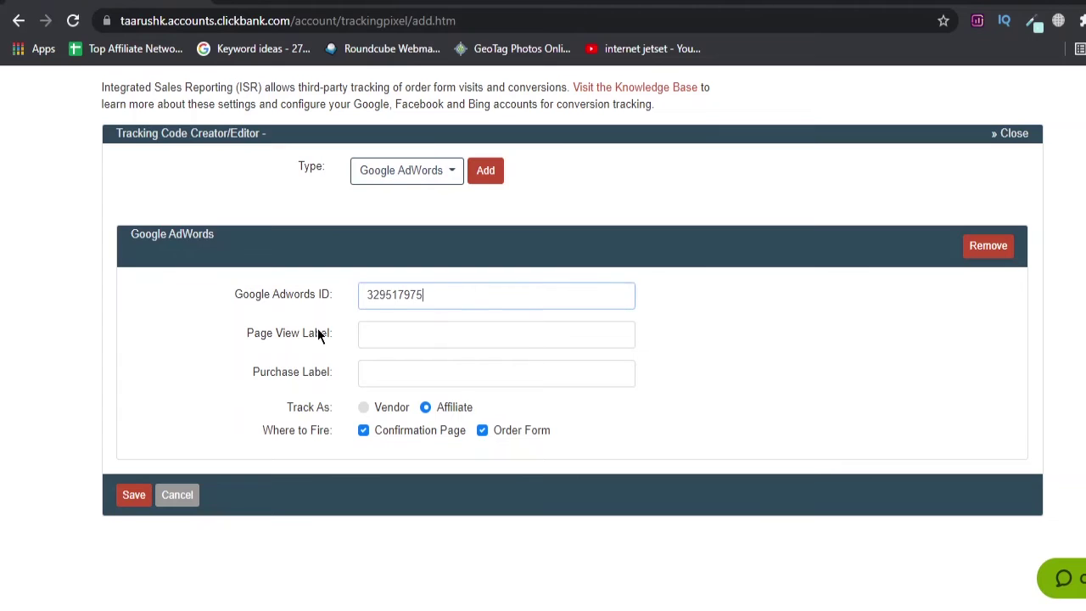
click(405, 335)
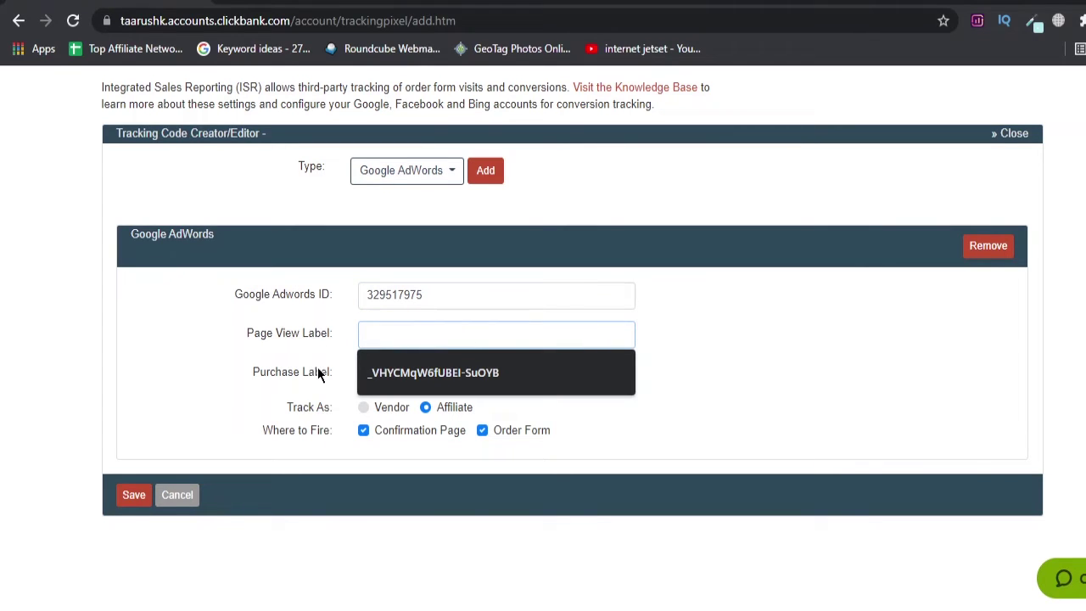
- Copy the Clickbank Purchase conversion label from Google Ads into ClickBank's Purchase Label field
click(430, 374)
key(alt+Tab)
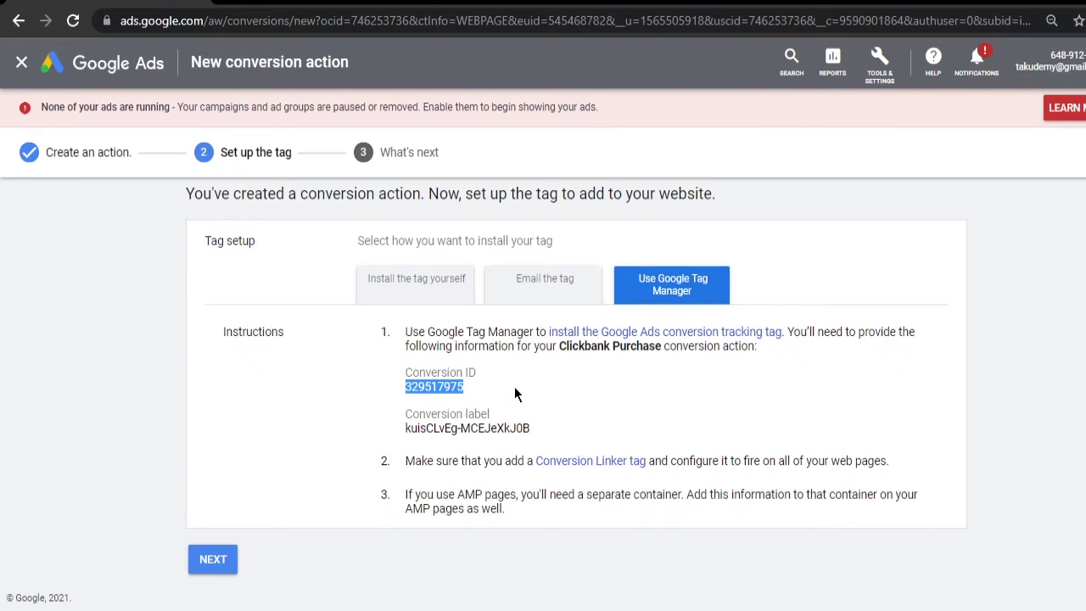
double_click(438, 426)
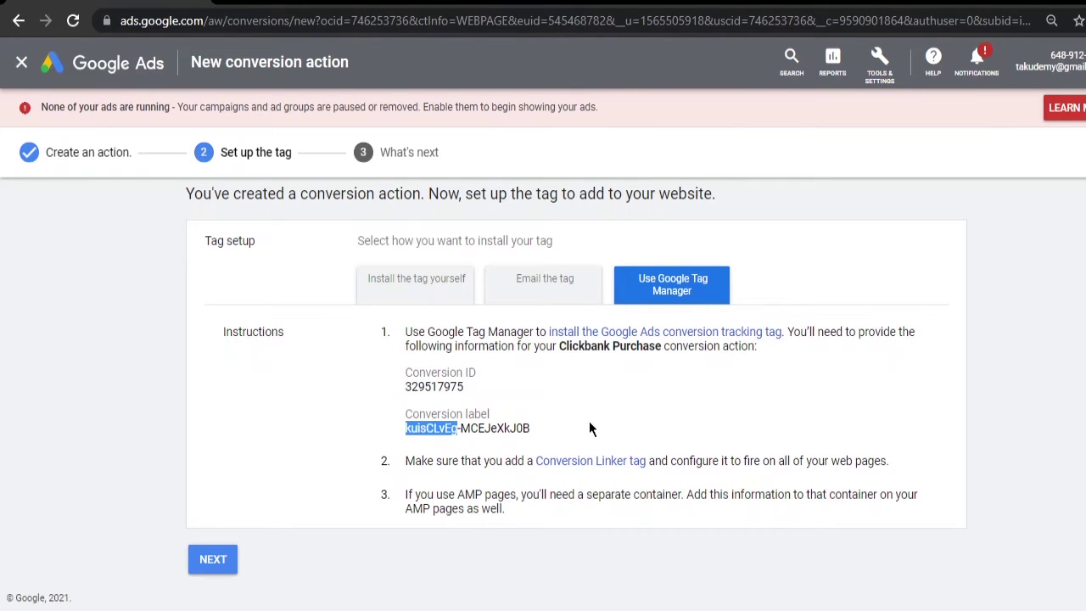
triple_click(443, 428)
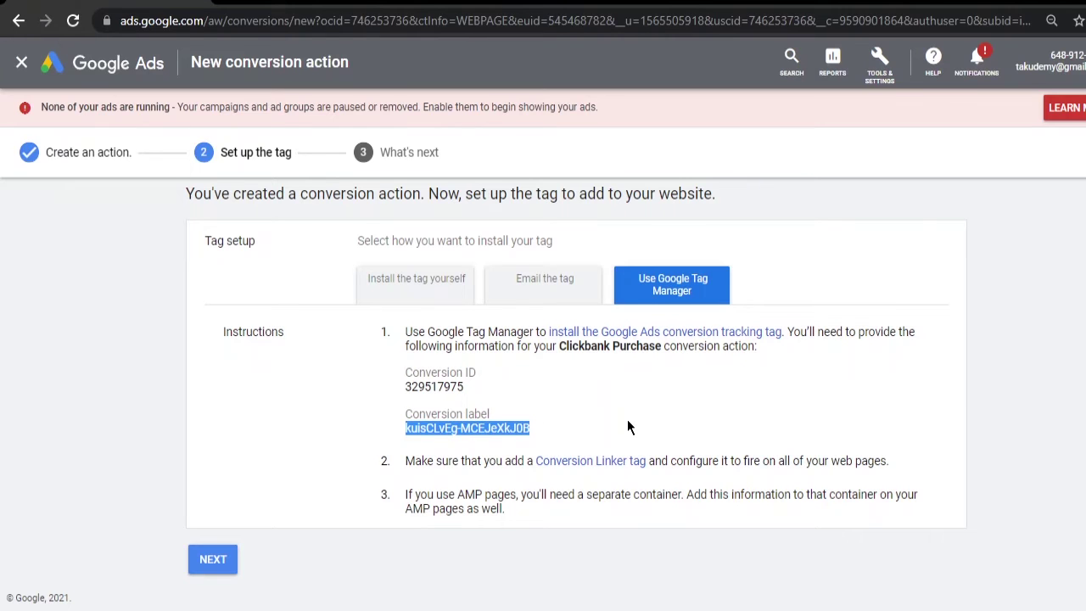
key(alt+Tab)
- Finish the Clickbank Purchase setup in Google Ads and start a new conversion action of the Website kind
click(213, 561)
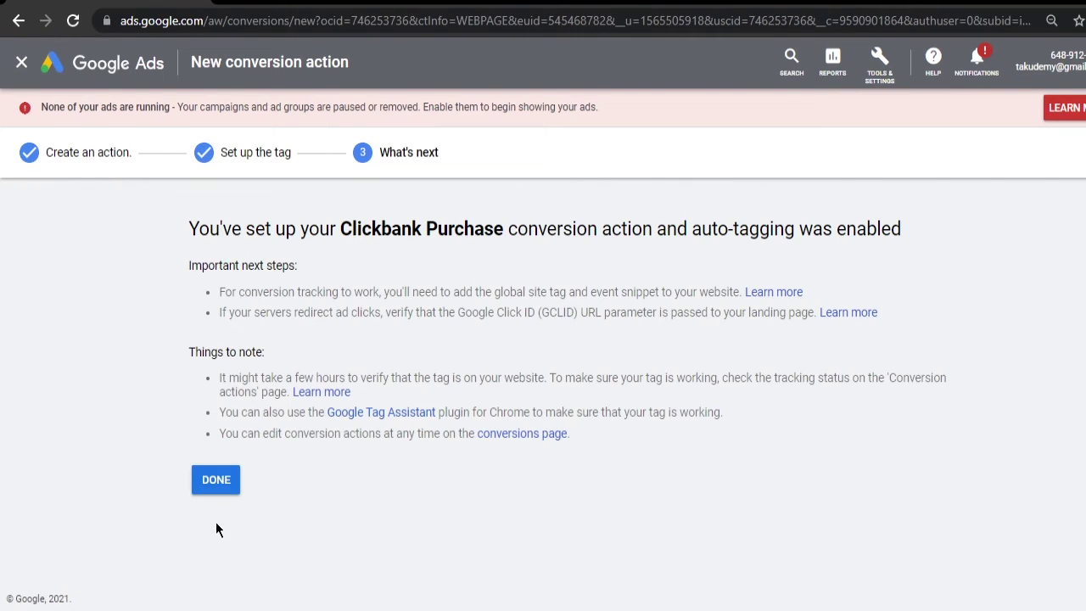
click(216, 481)
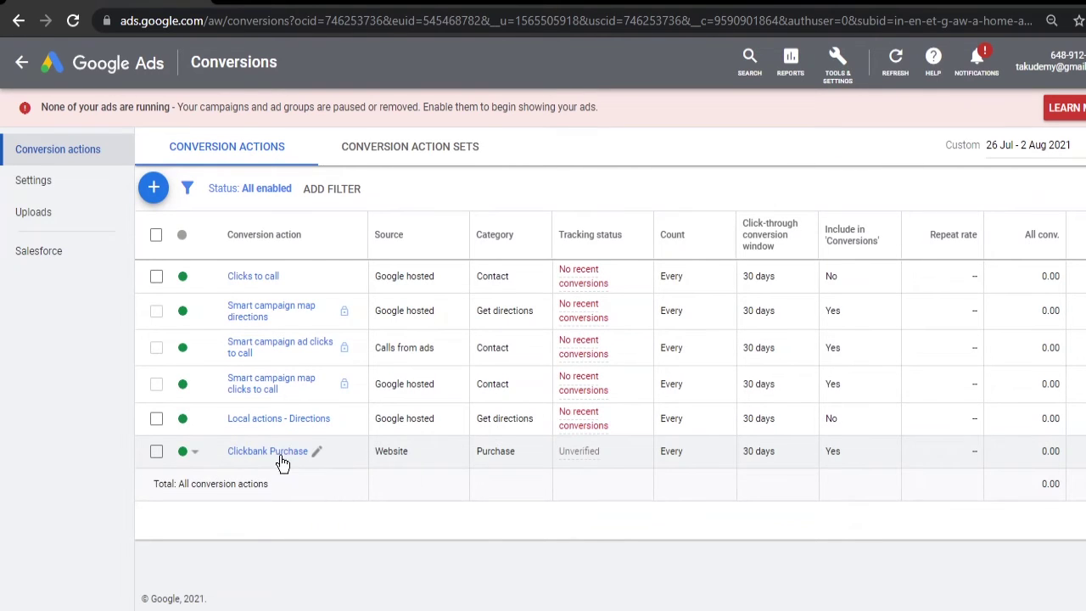
click(154, 188)
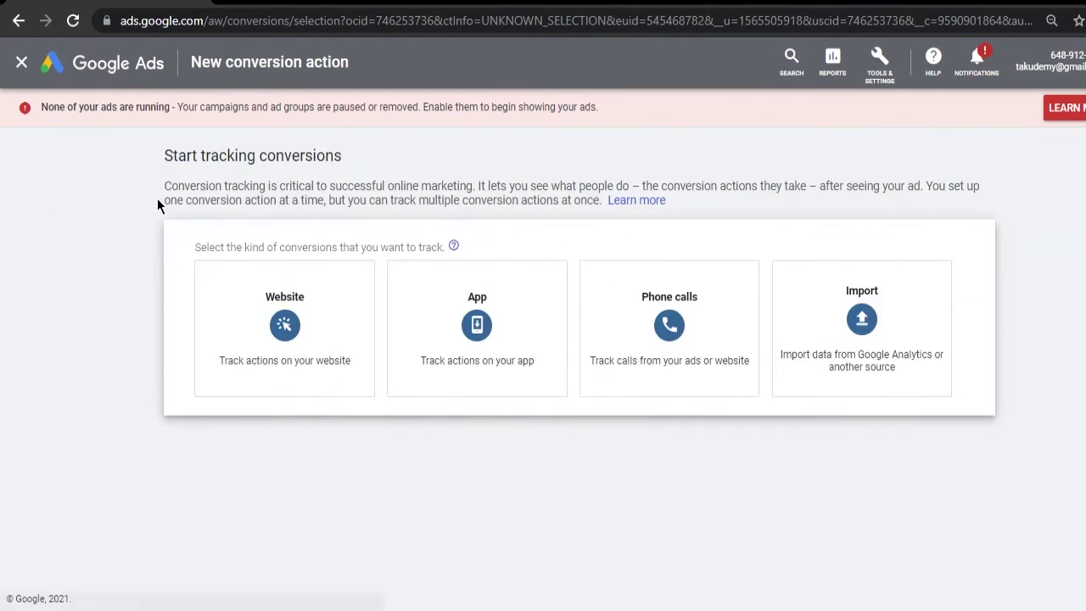
click(308, 358)
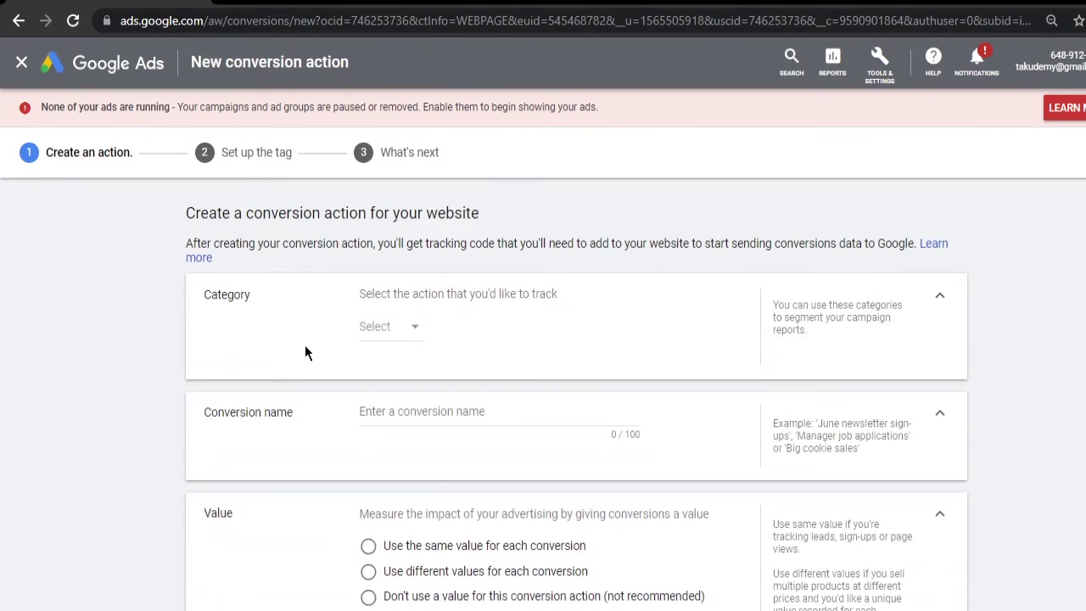
- Set the category of the new conversion action to Begin checkout
click(379, 332)
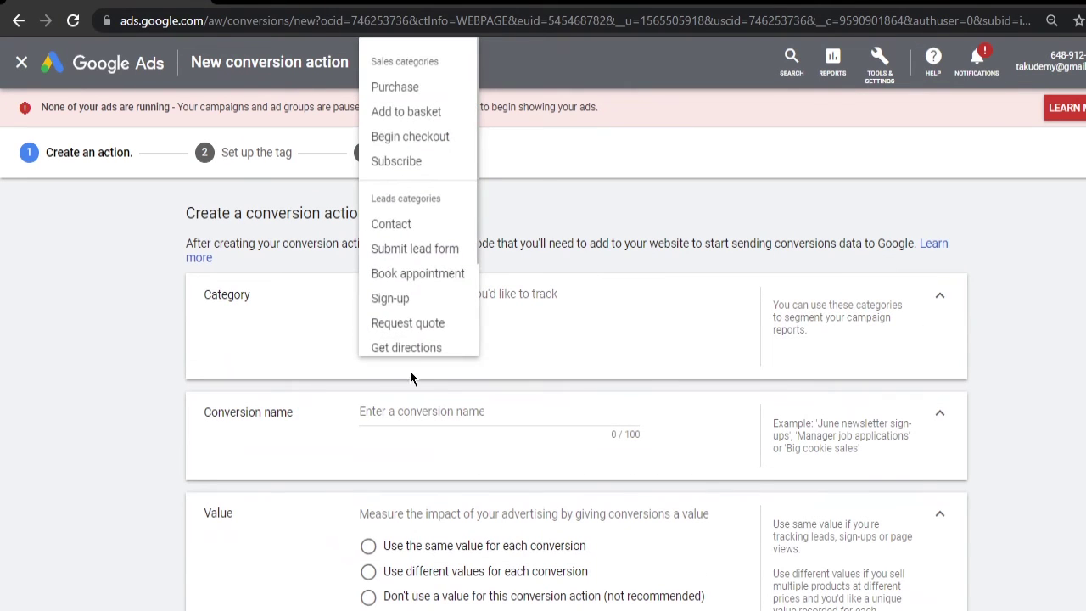
click(411, 145)
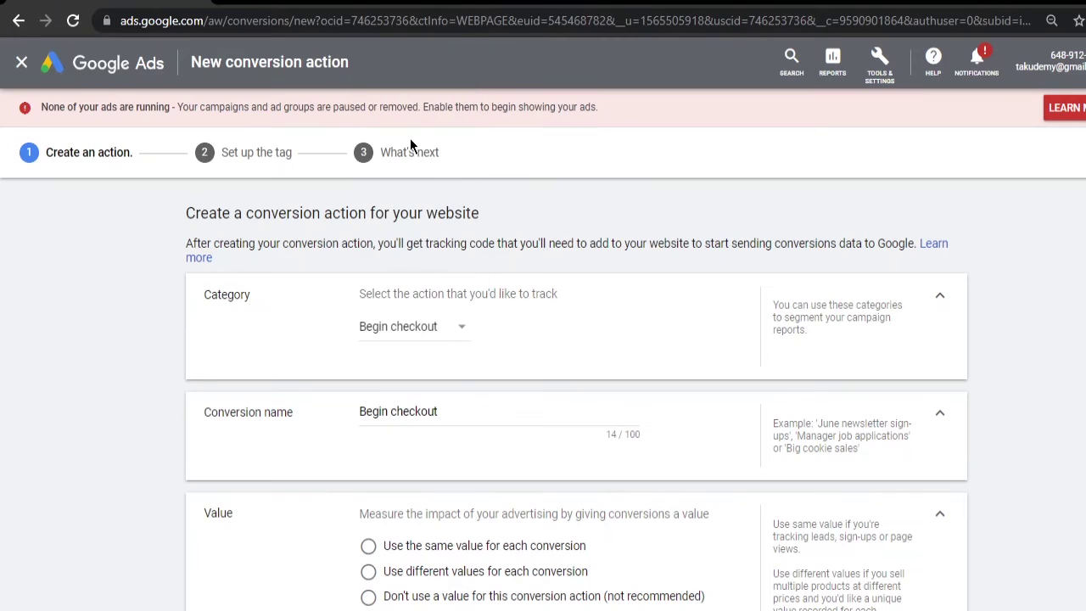
click(424, 329)
scroll(441, 280, down, 2)
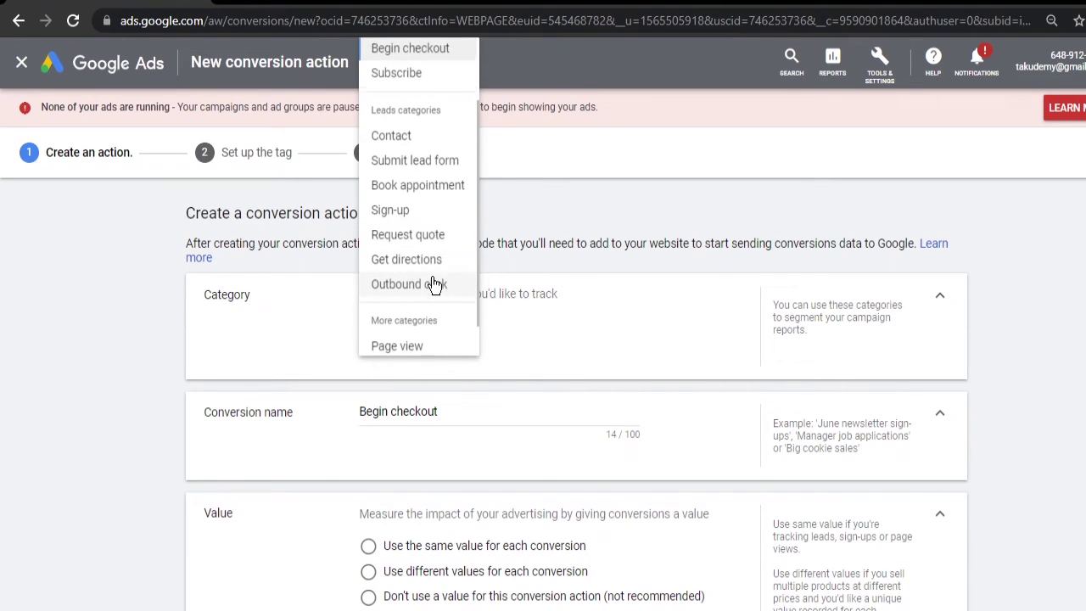
scroll(432, 279, down, 1)
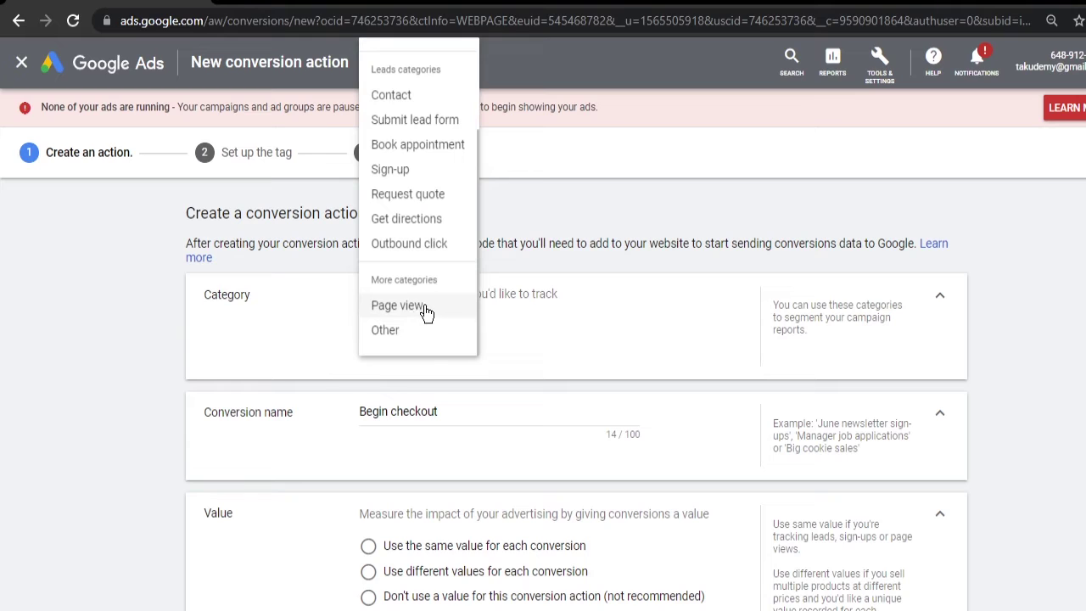
scroll(426, 314, up, 1)
scroll(427, 314, up, 3)
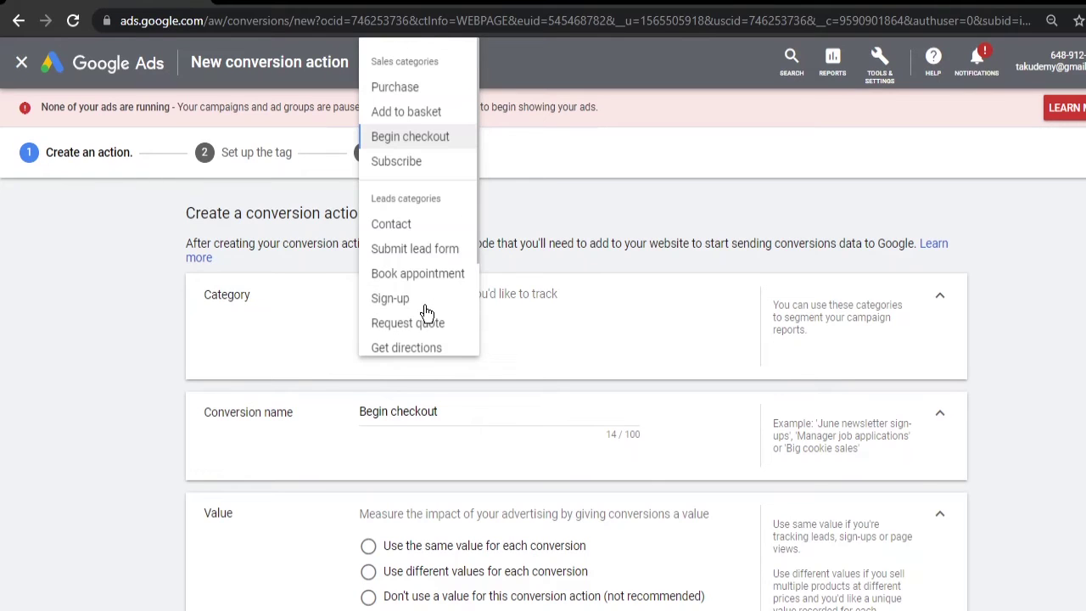
click(422, 148)
- Name the conversion action Clickbank Begin checkout and choose not to use a value for it
scroll(450, 269, down, 2)
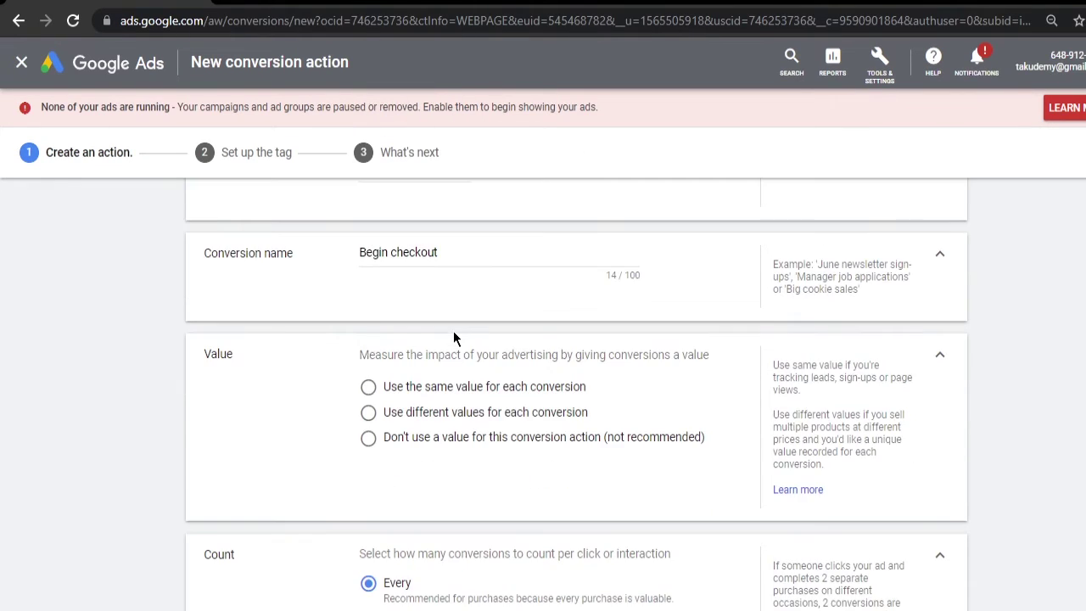
click(360, 252)
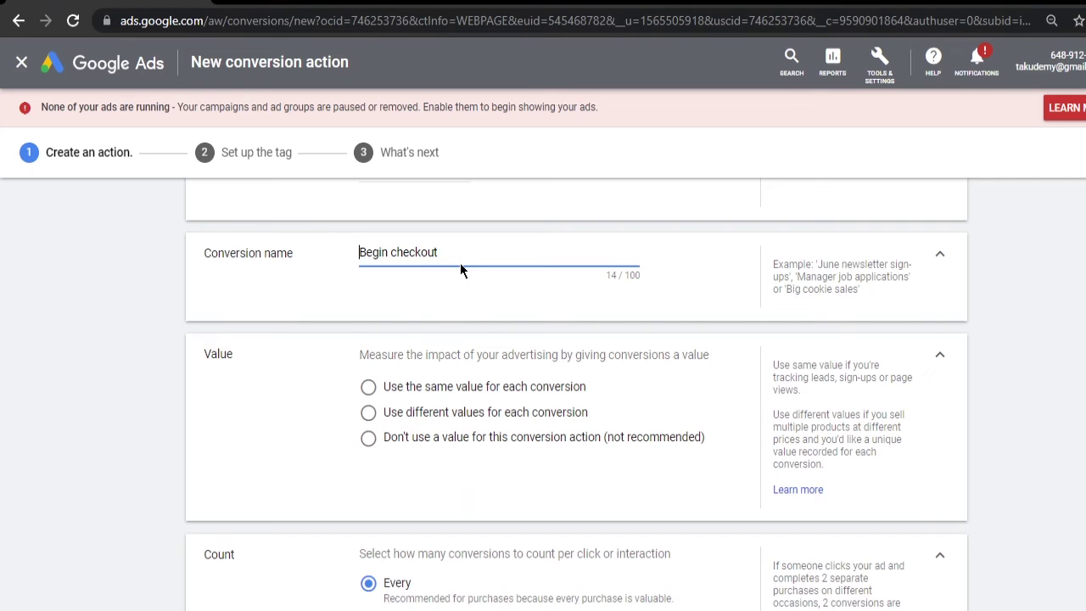
text(Clickbank)
scroll(459, 269, down, 1)
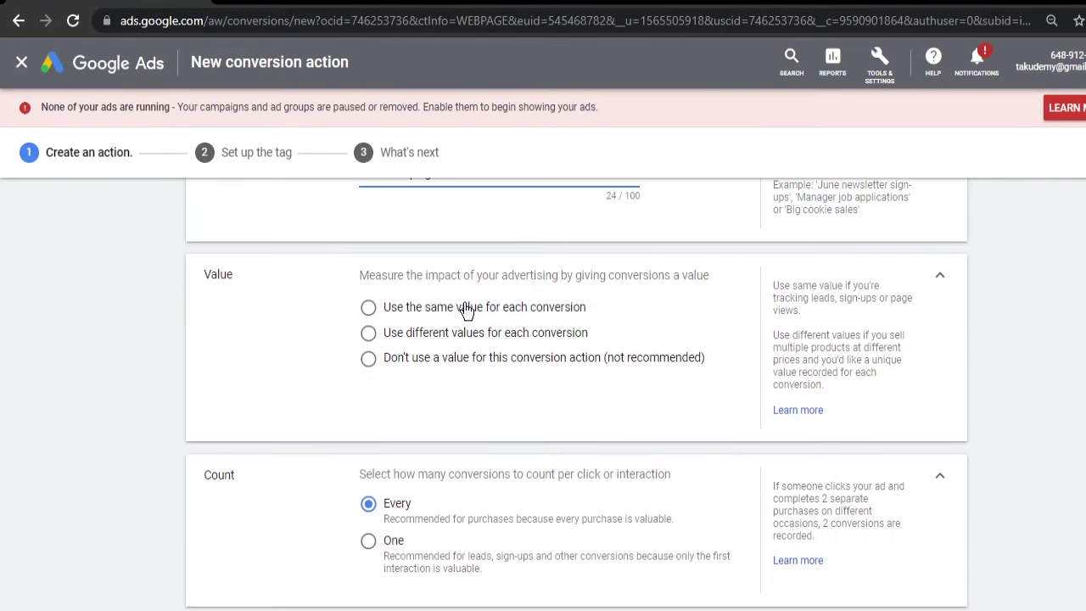
click(370, 360)
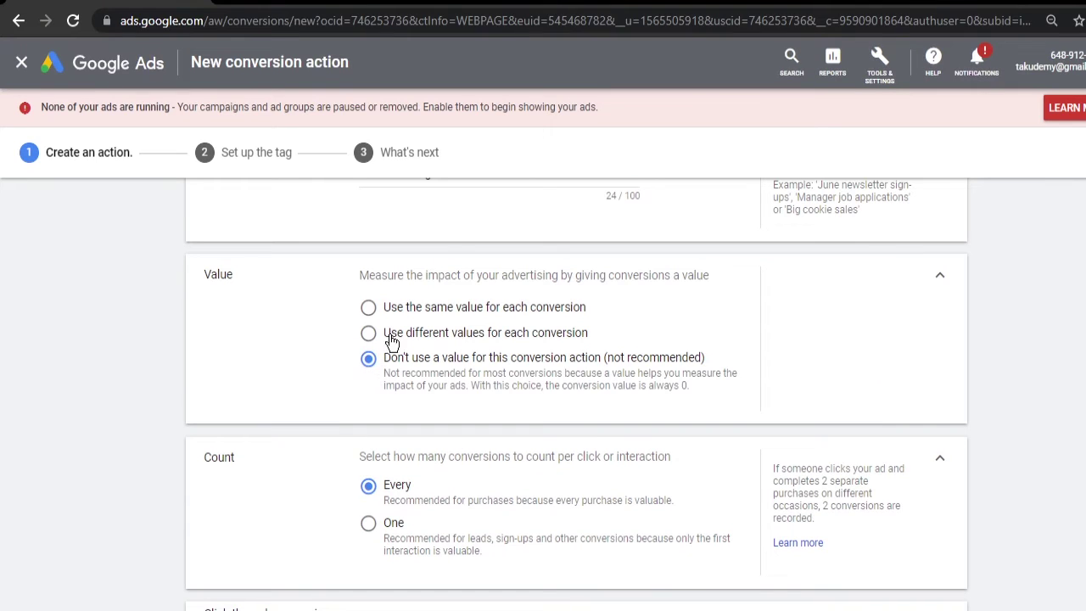
- Set the conversion count to One and create the Clickbank Begin checkout action
scroll(348, 297, up, 2)
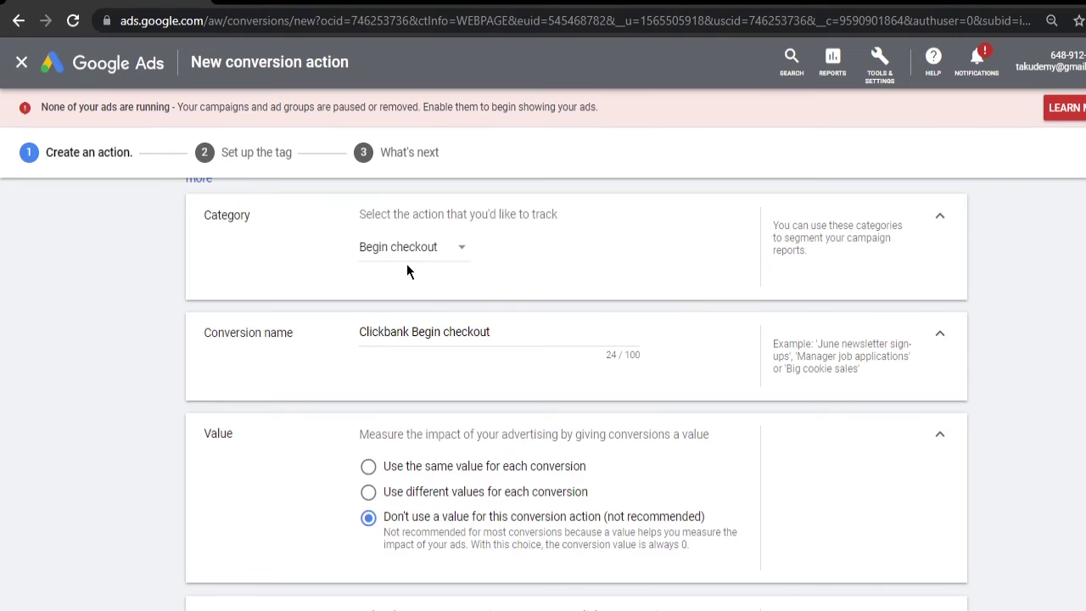
scroll(440, 387, down, 2)
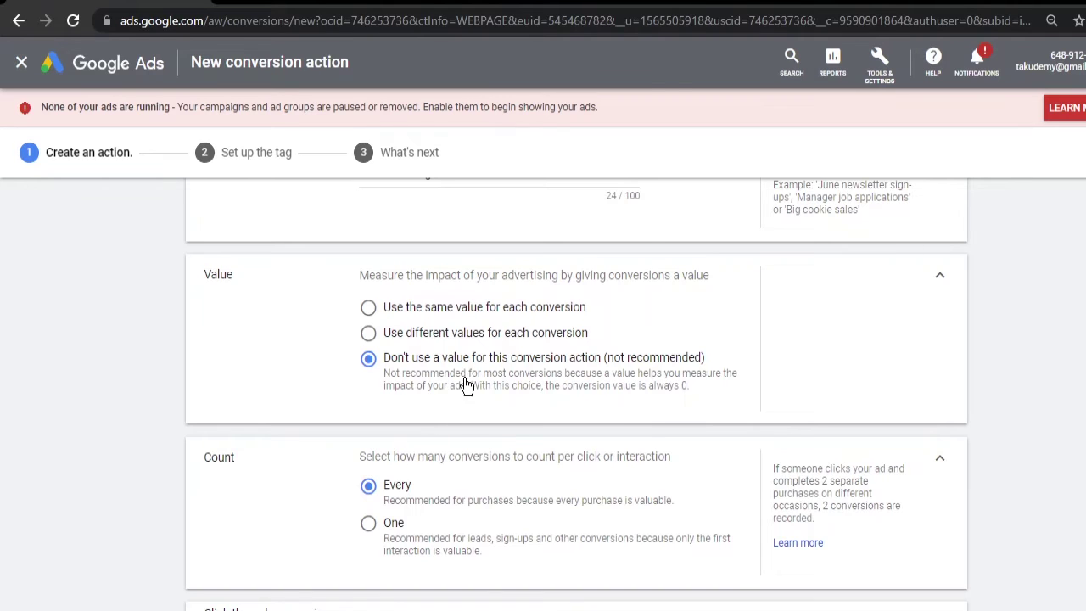
scroll(415, 423, down, 2)
scroll(415, 423, down, 1)
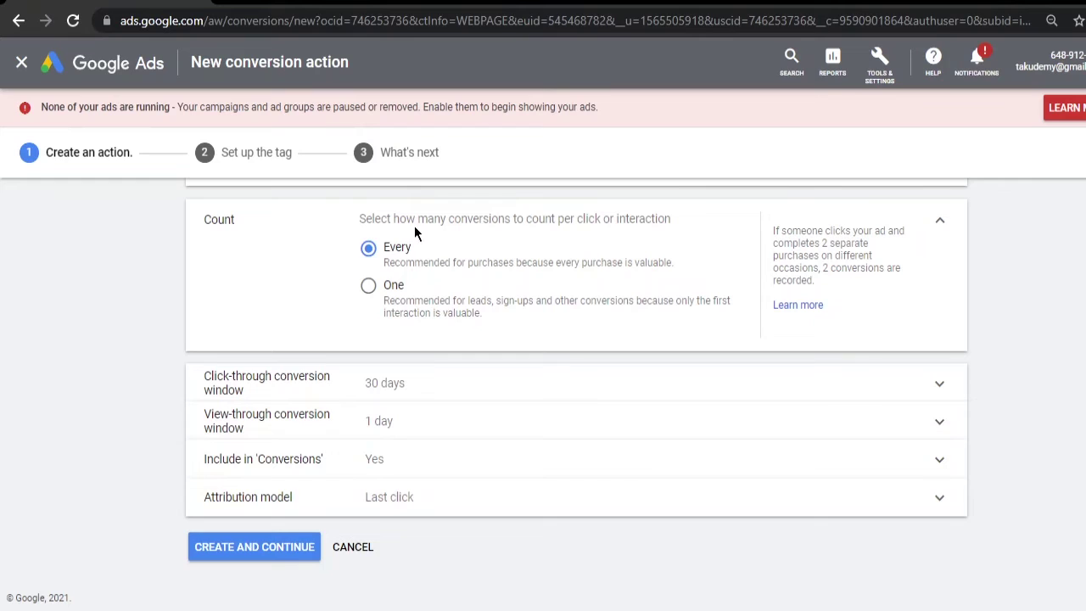
click(369, 289)
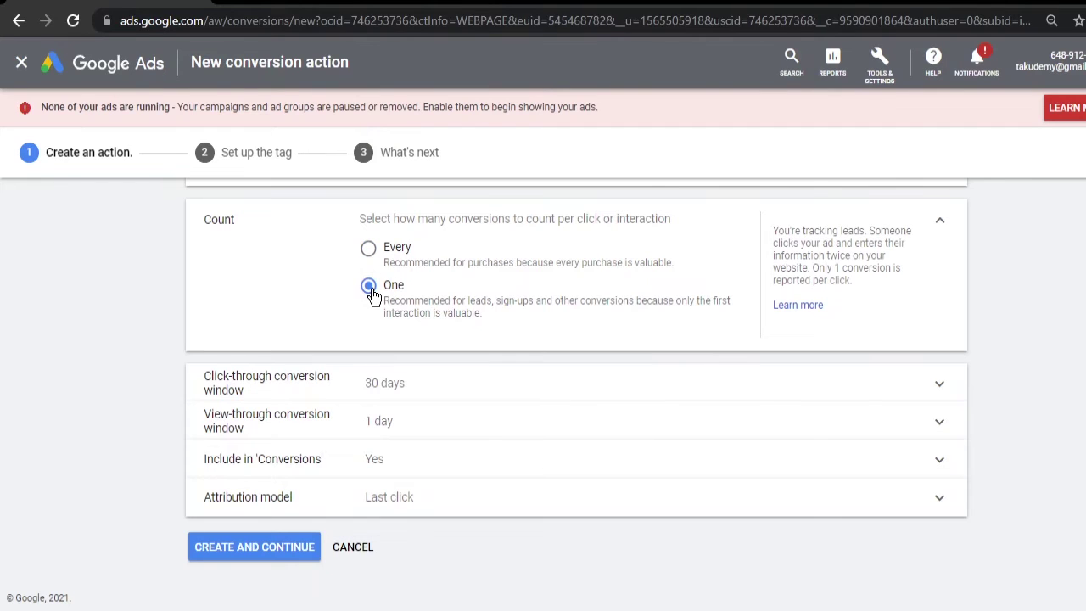
click(251, 551)
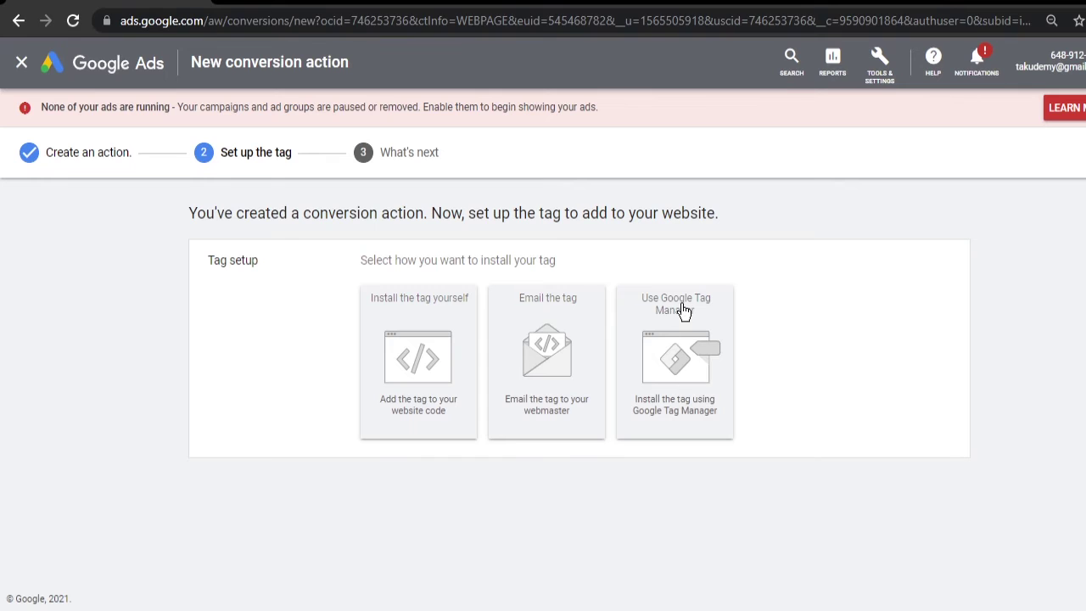
- Choose Google Tag Manager as the tag installation method for Clickbank Begin checkout
click(683, 310)
scroll(687, 326, down, 1)
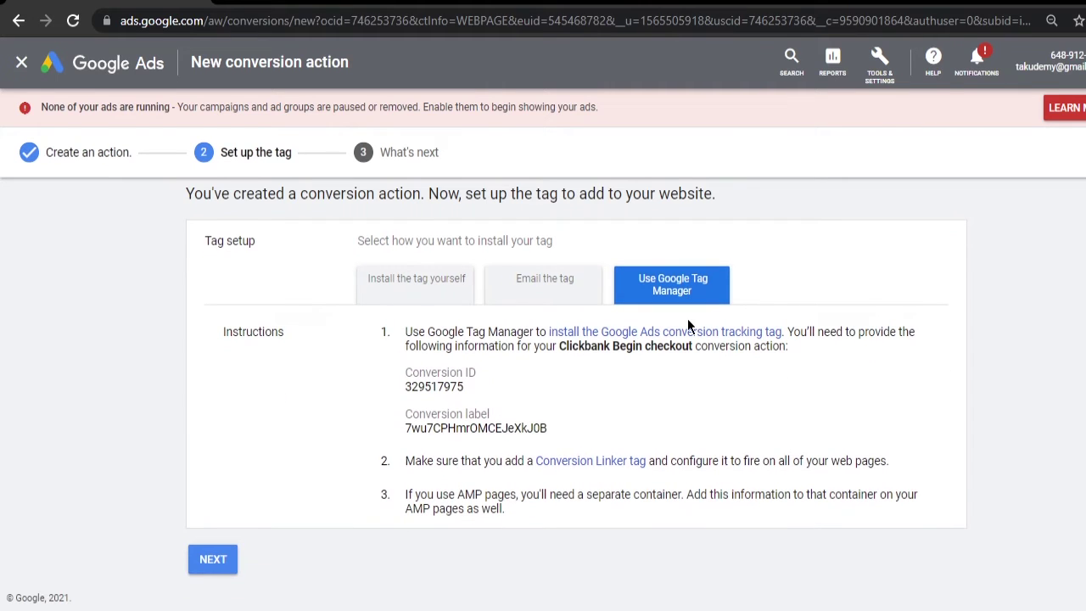
double_click(445, 385)
click(671, 397)
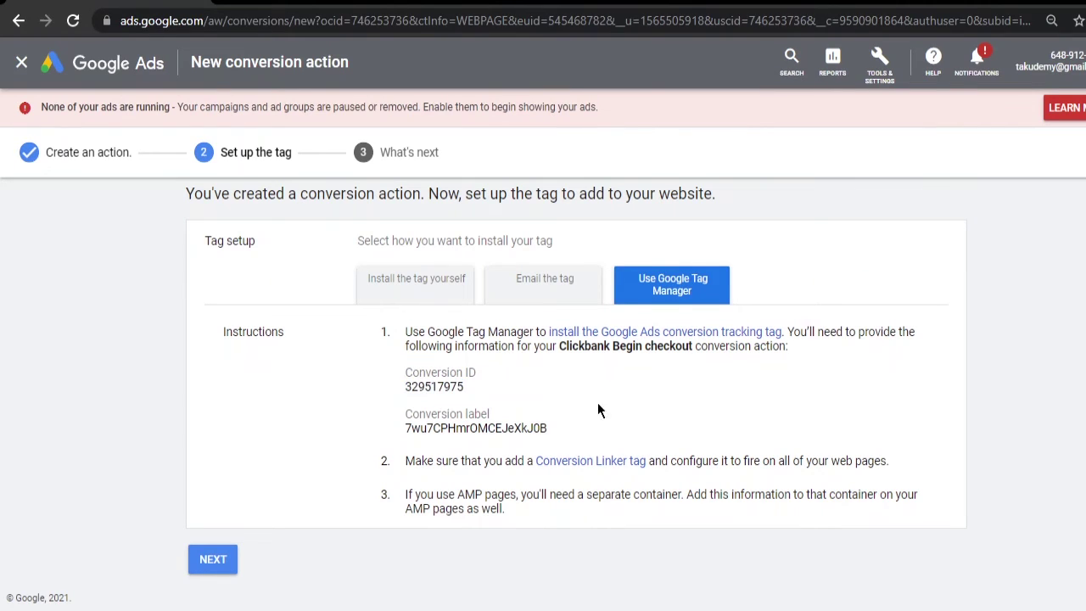
- Copy the Clickbank Begin checkout conversion label into the Page View Label field in ClickBank
double_click(469, 427)
key(ctrl+c)
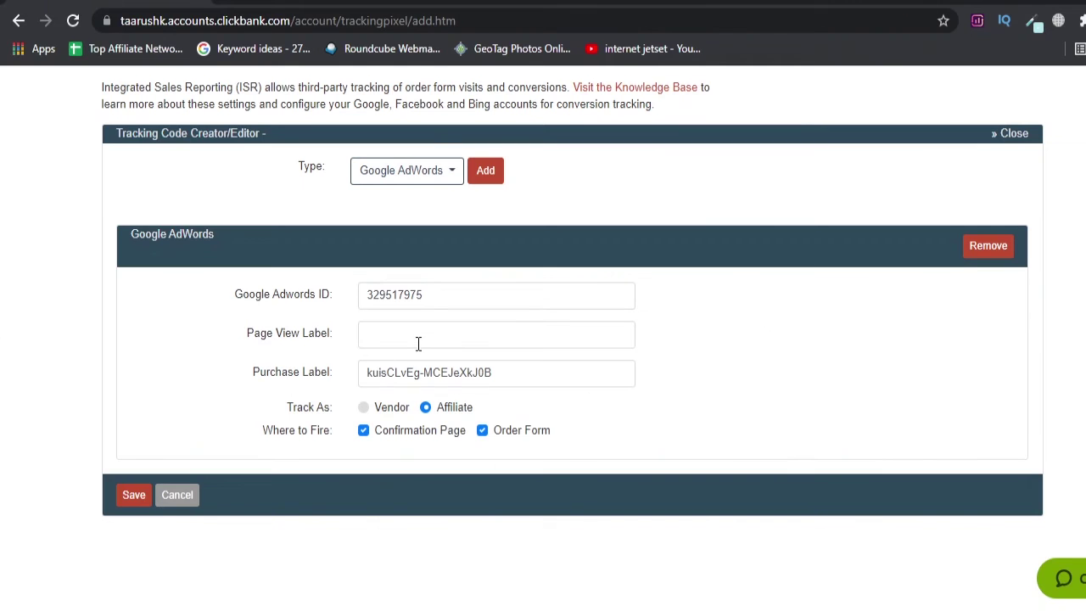
click(417, 337)
key(ctrl+v)
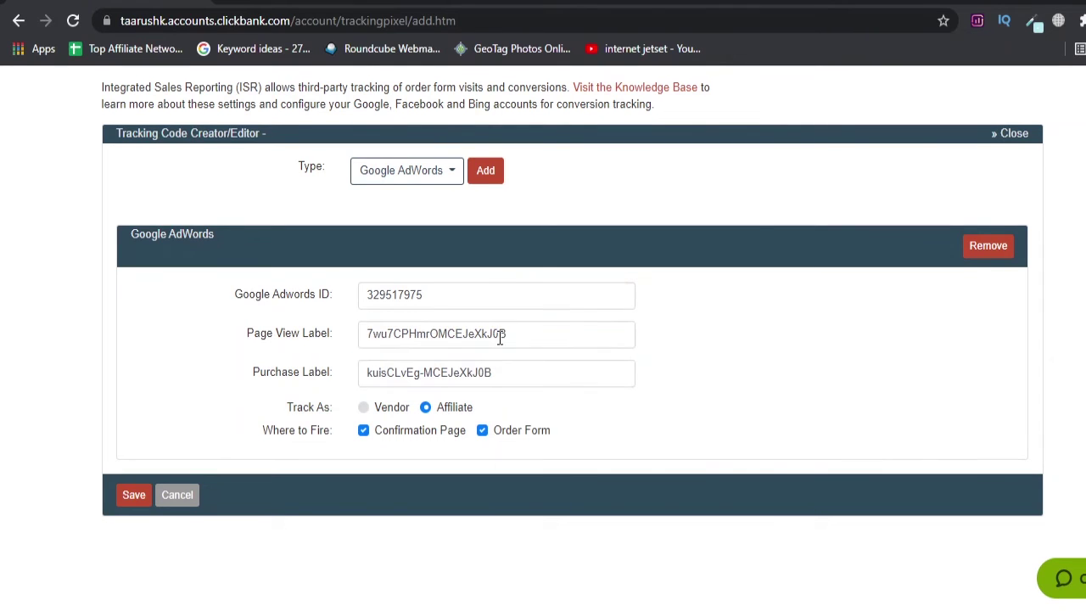
double_click(500, 335)
key(Right)
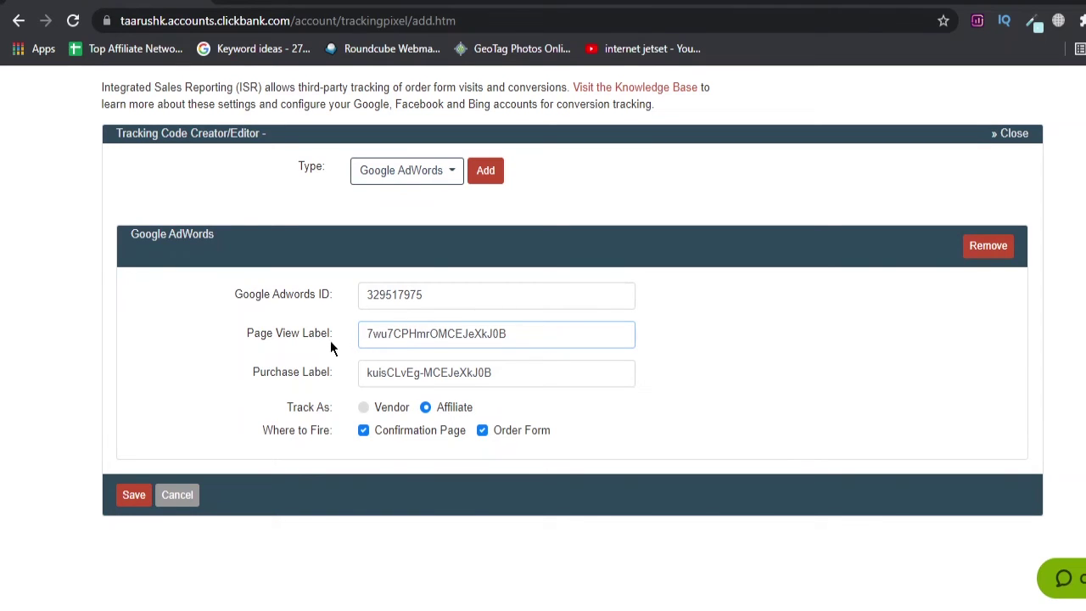
- Track the Google AdWords code as Affiliate and save the tracking code
click(430, 406)
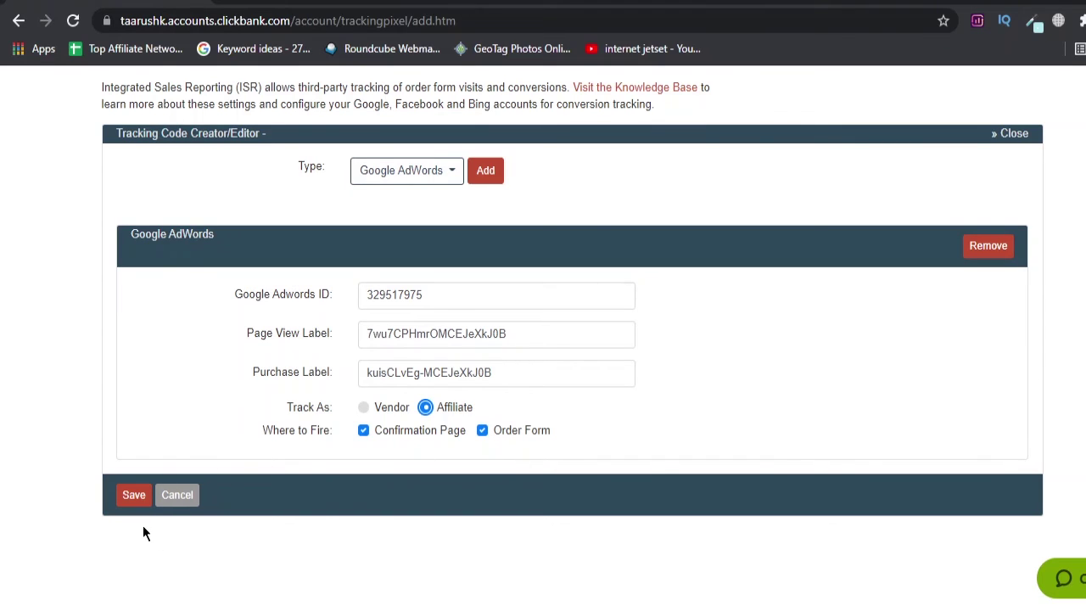
click(131, 504)
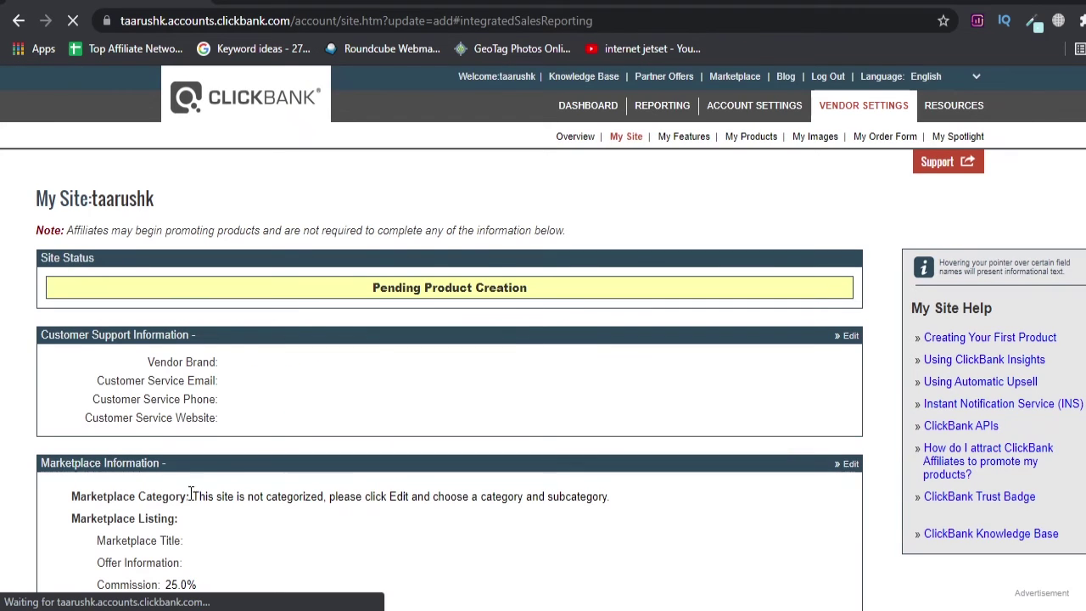
- Enable the newly added, inactive Google AdWords tracking code under Integrated Sales Reporting
scroll(305, 415, down, 2)
scroll(307, 434, down, 3)
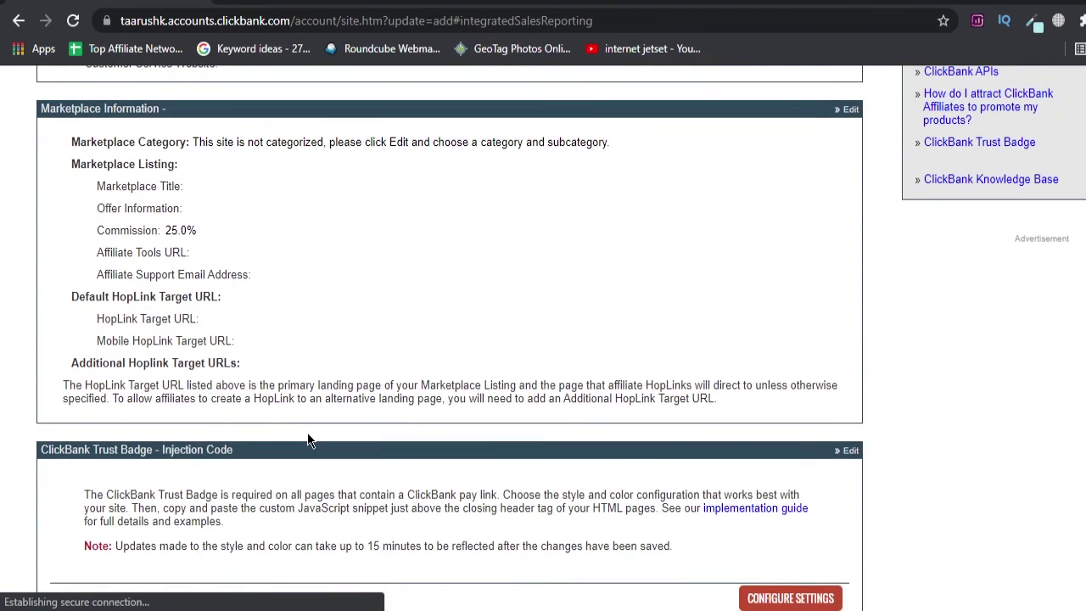
scroll(307, 437, down, 12)
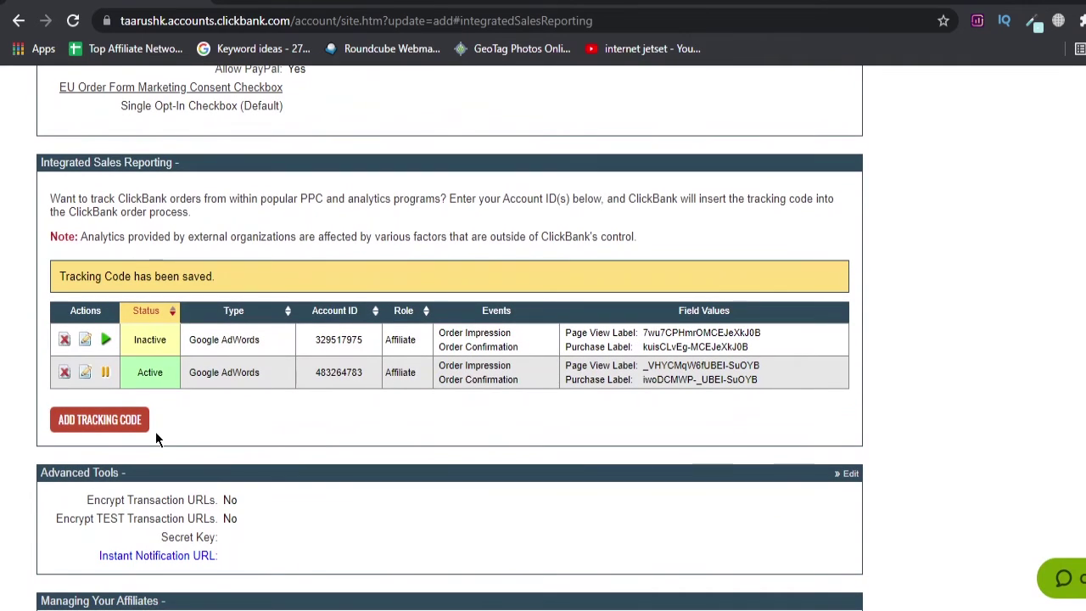
double_click(158, 339)
drag(157, 339, 212, 344)
click(195, 343)
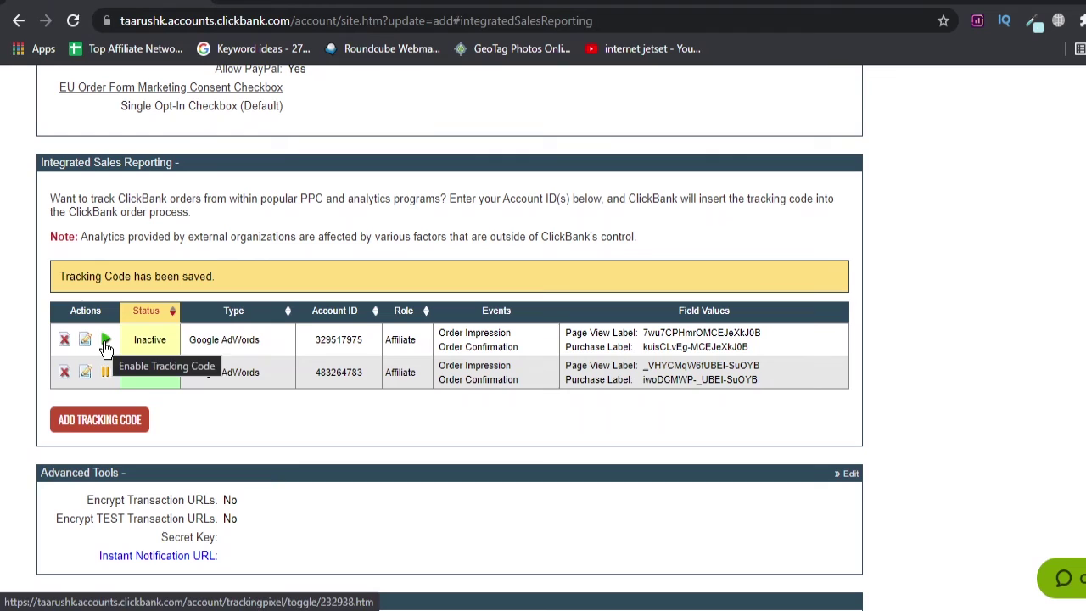
click(105, 345)
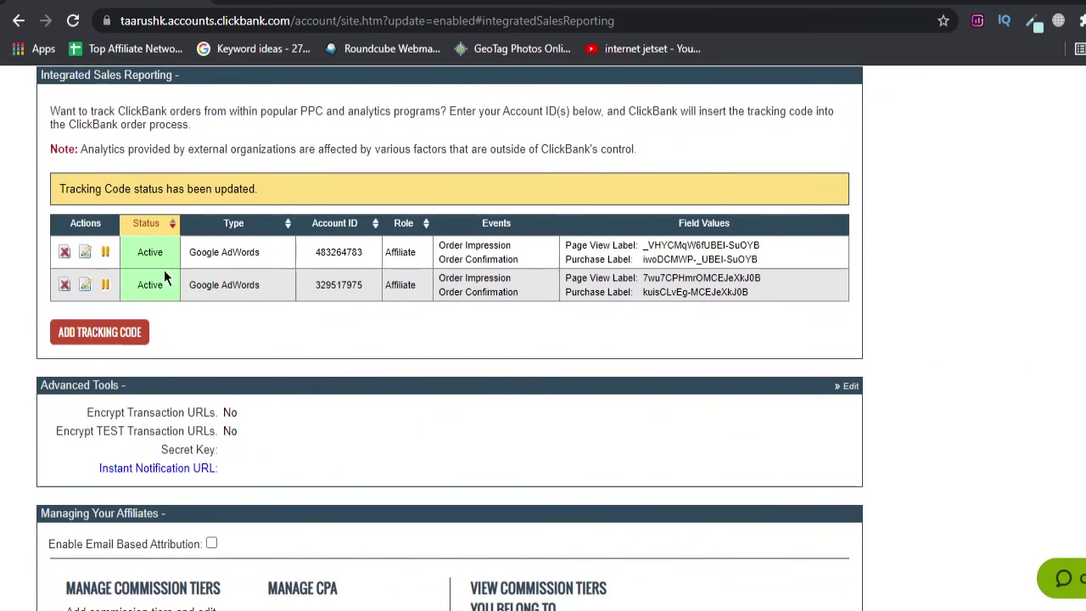
- Examine the status, type and field values of the older Google AdWords tracking code listed above the new one
double_click(150, 252)
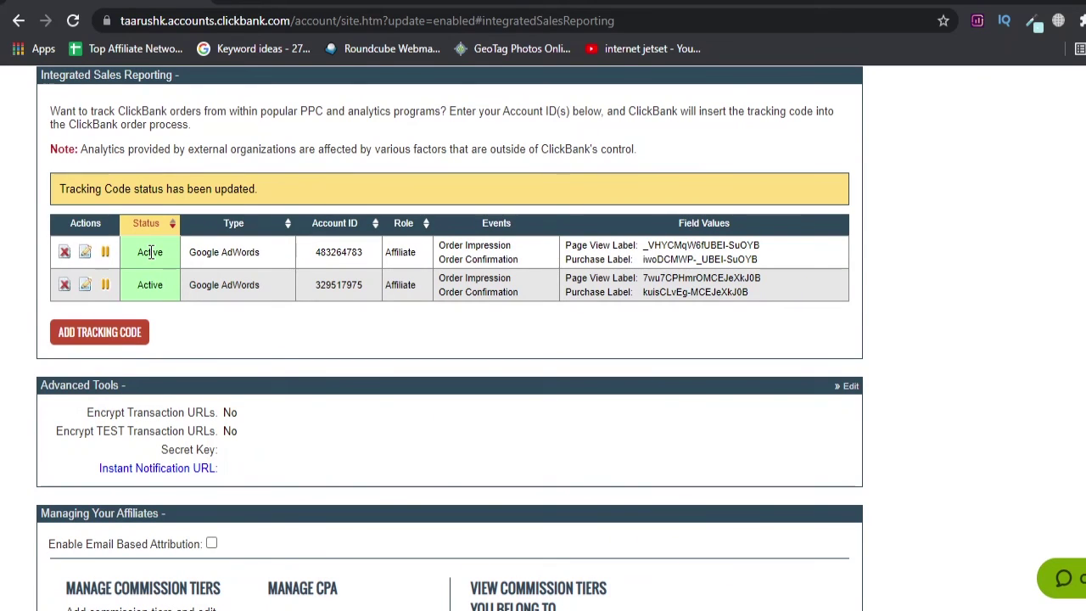
double_click(240, 251)
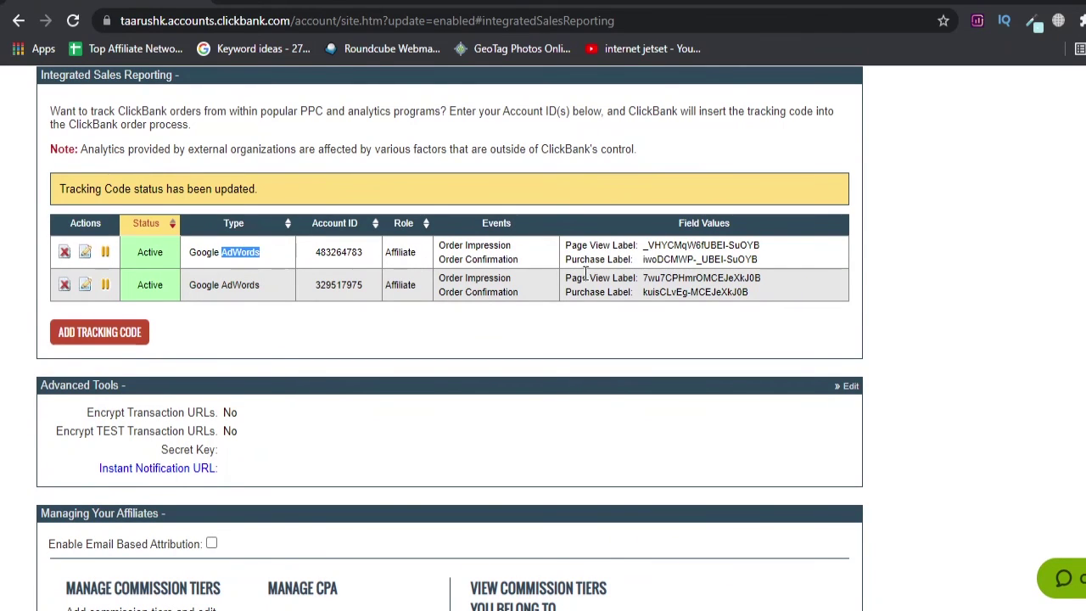
double_click(688, 245)
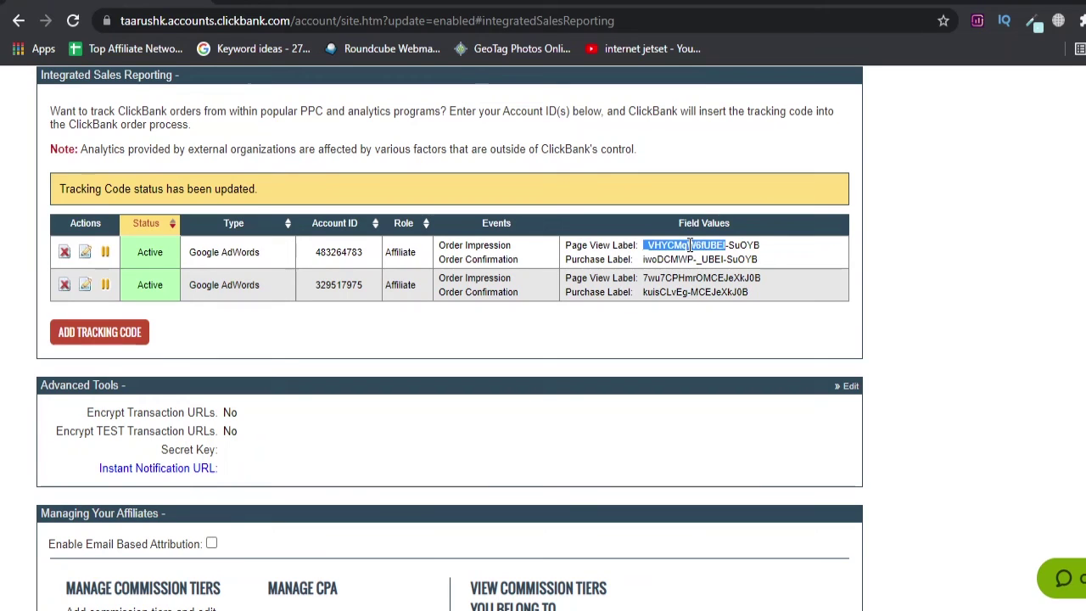
drag(689, 245, 750, 259)
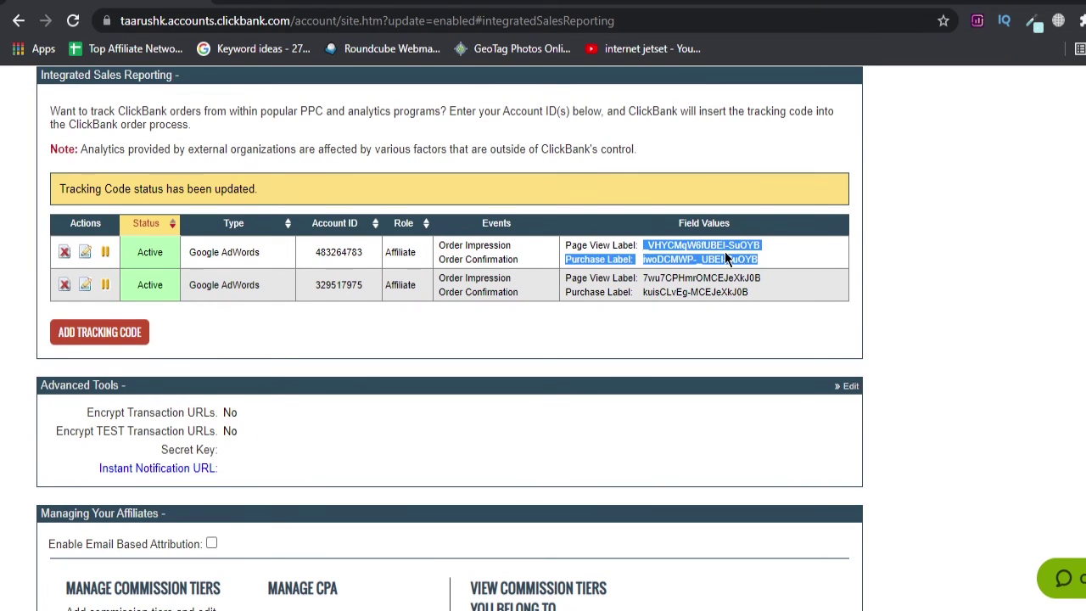
click(679, 245)
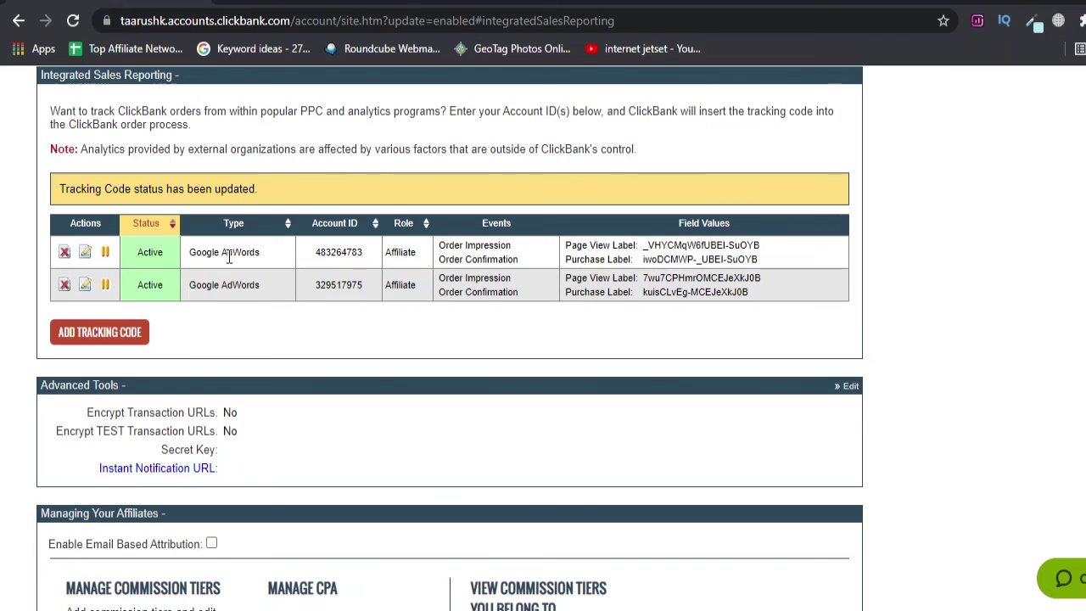
- Pause the older active Google AdWords tracking code and reactivate it
double_click(145, 257)
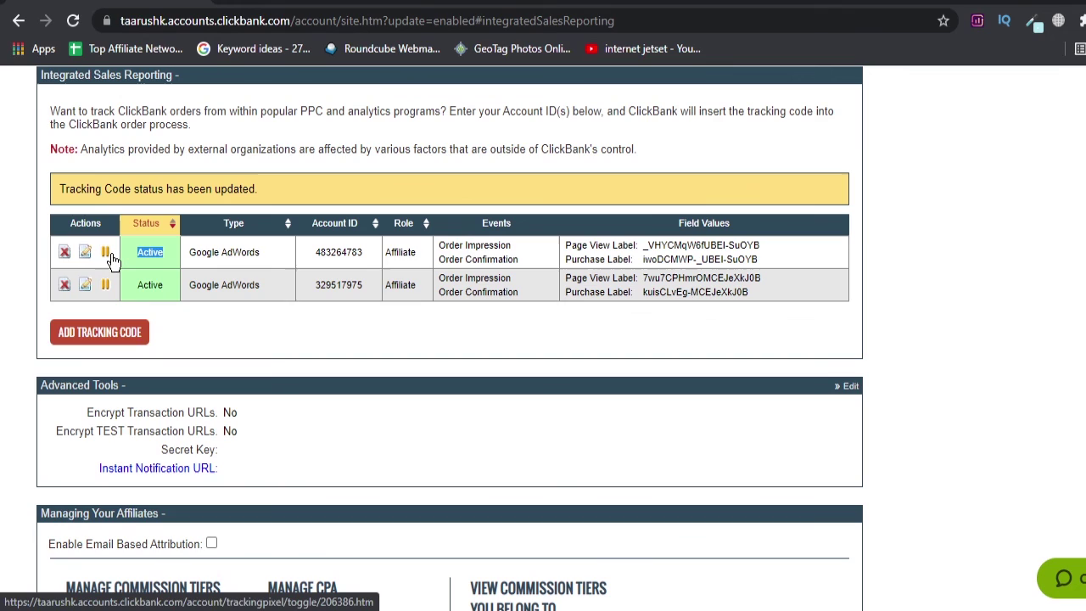
click(107, 257)
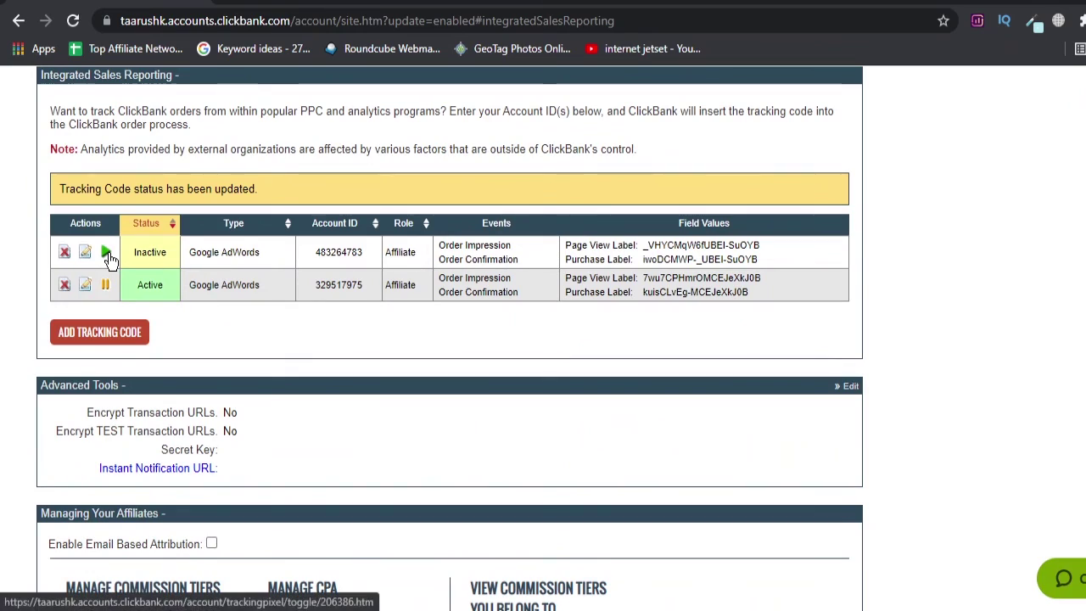
click(107, 254)
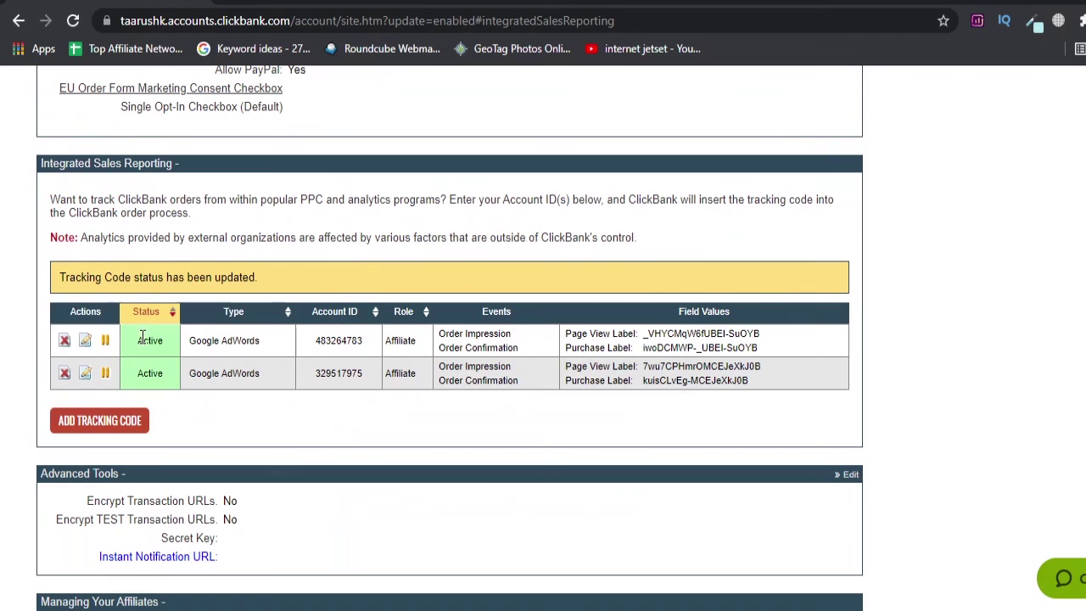
- Delete the older Google AdWords tracking code under Integrated Sales Reporting, keeping only the newly added one
drag(138, 340, 163, 340)
click(65, 340)
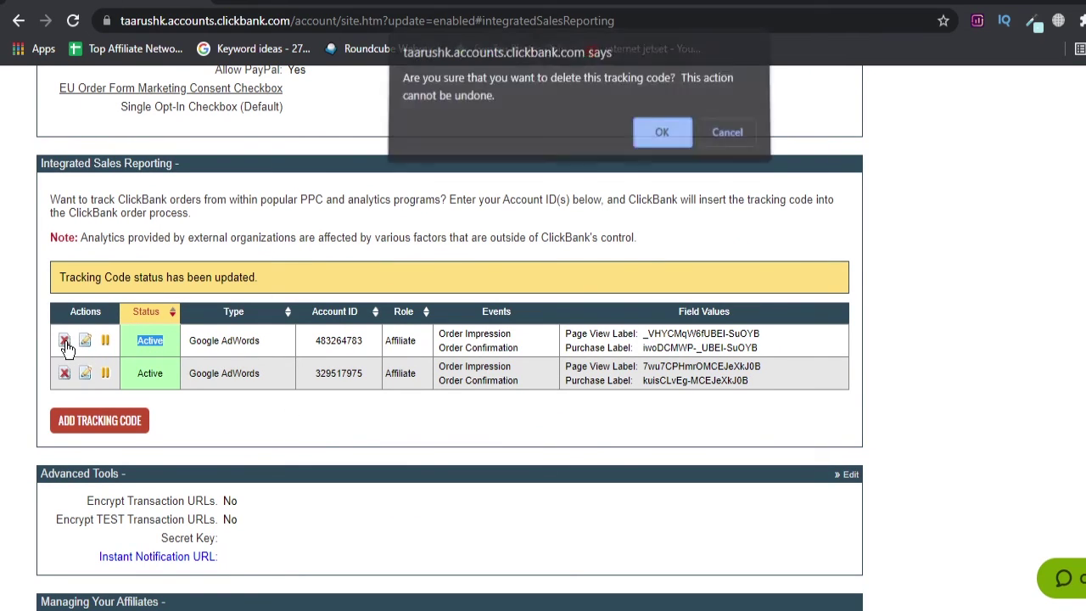
click(658, 145)
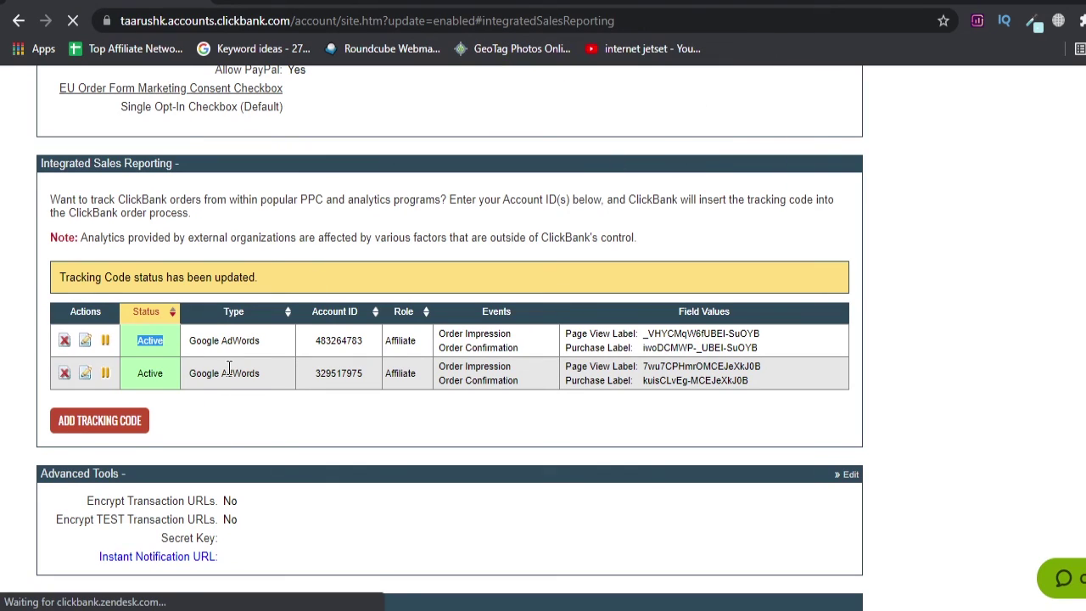
scroll(262, 373, down, 10)
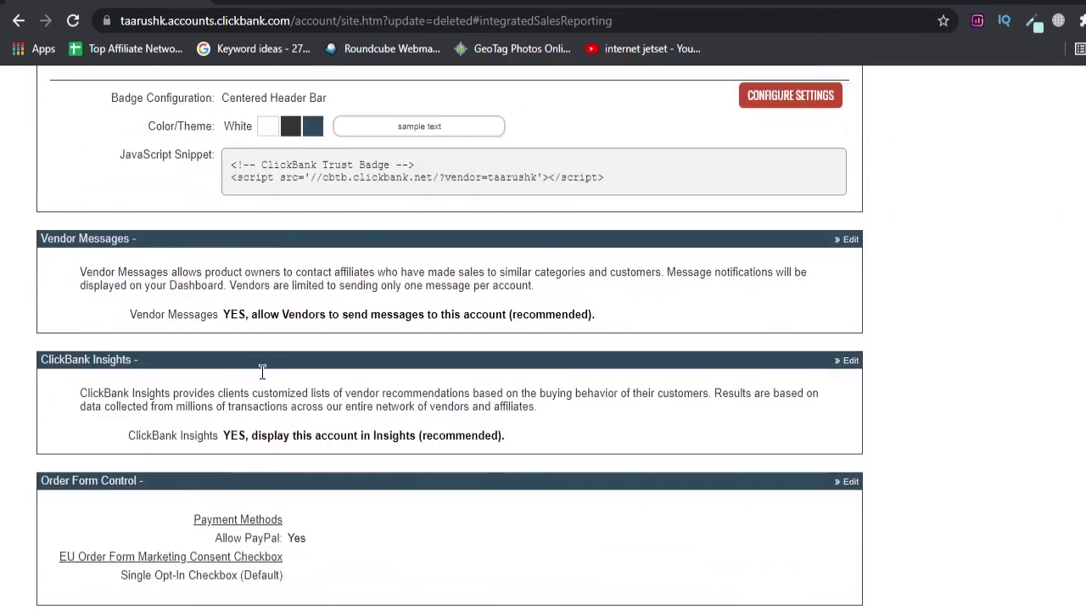
scroll(262, 372, up, 2)
scroll(262, 372, down, 5)
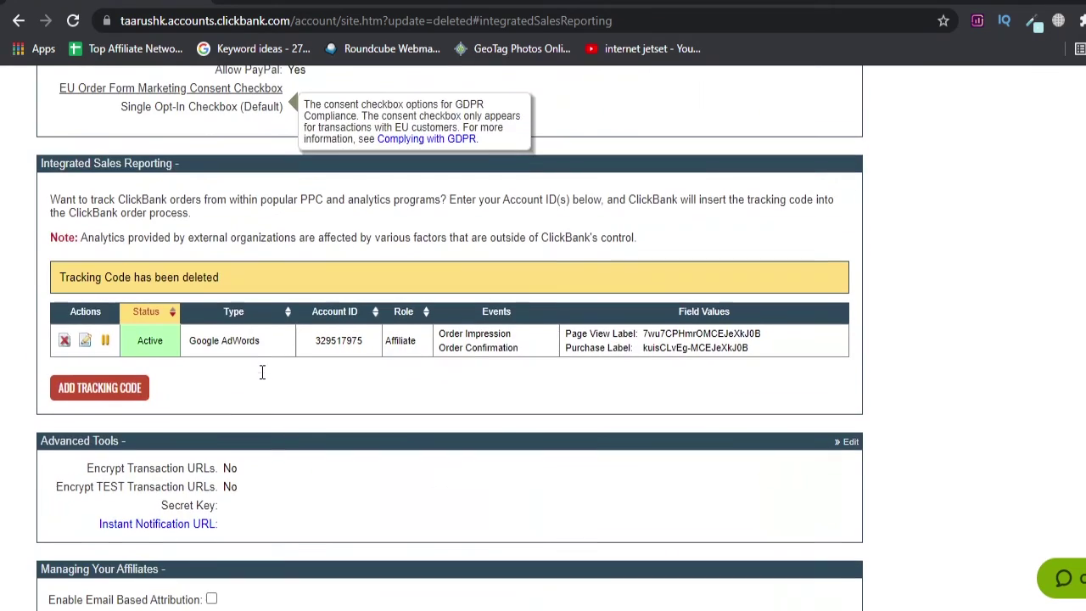
scroll(317, 376, up, 5)
scroll(370, 373, up, 8)
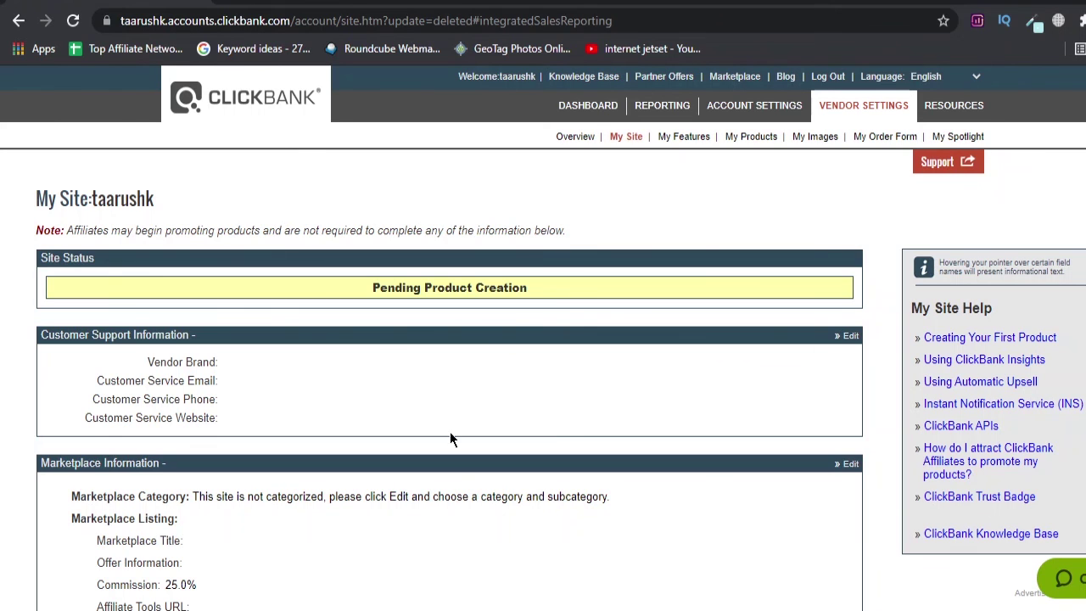
- Switch to Google Ads, finish the tag setup for Clickbank Begin checkout and return to the conversion actions list
key(alt+Tab)
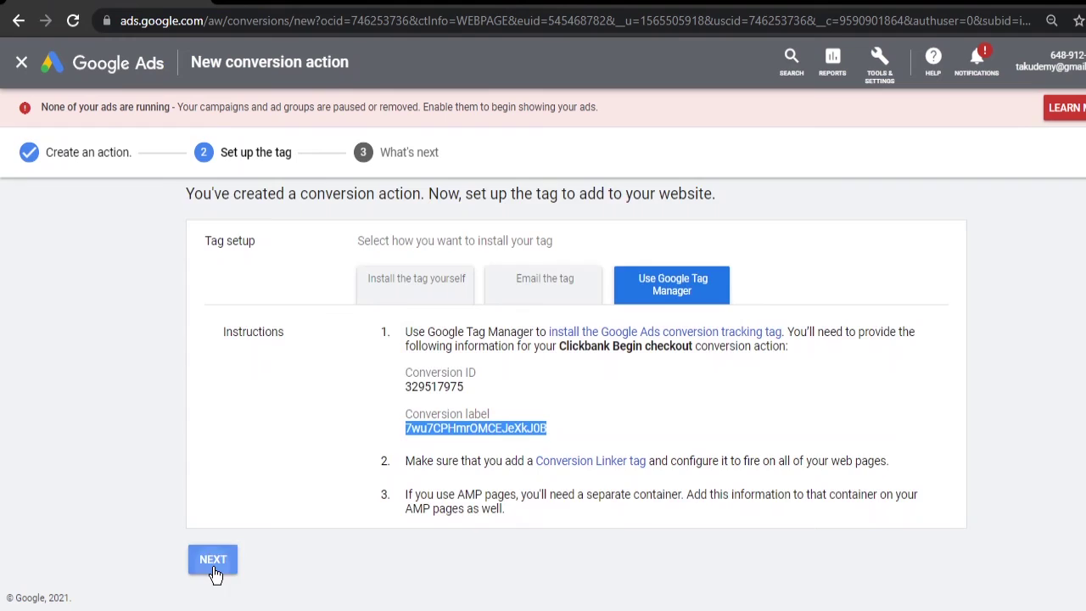
click(213, 561)
click(216, 481)
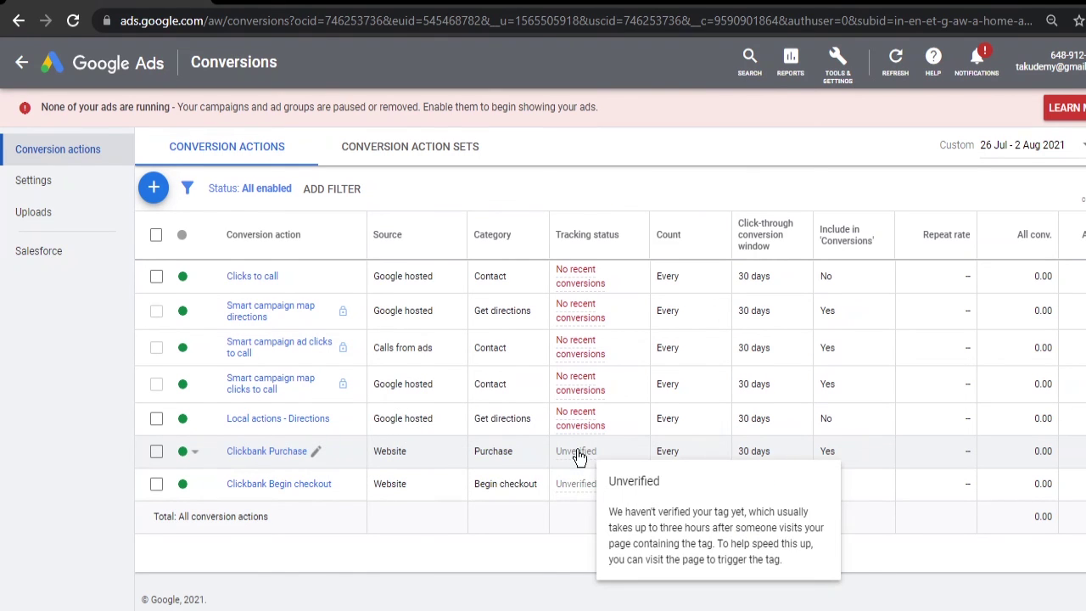
mouse_move(576, 459)
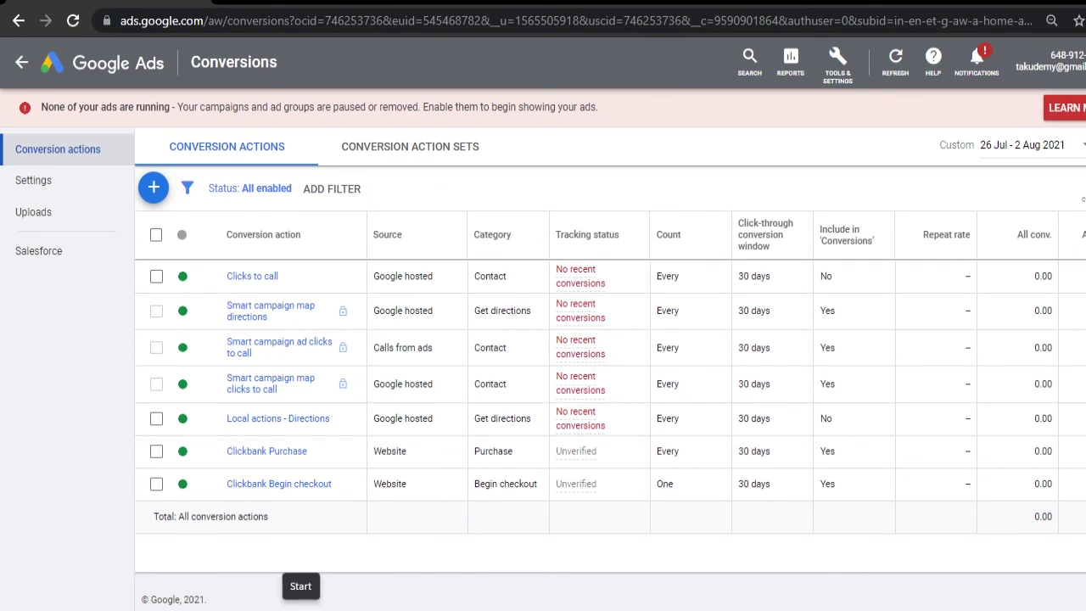
click(300, 609)
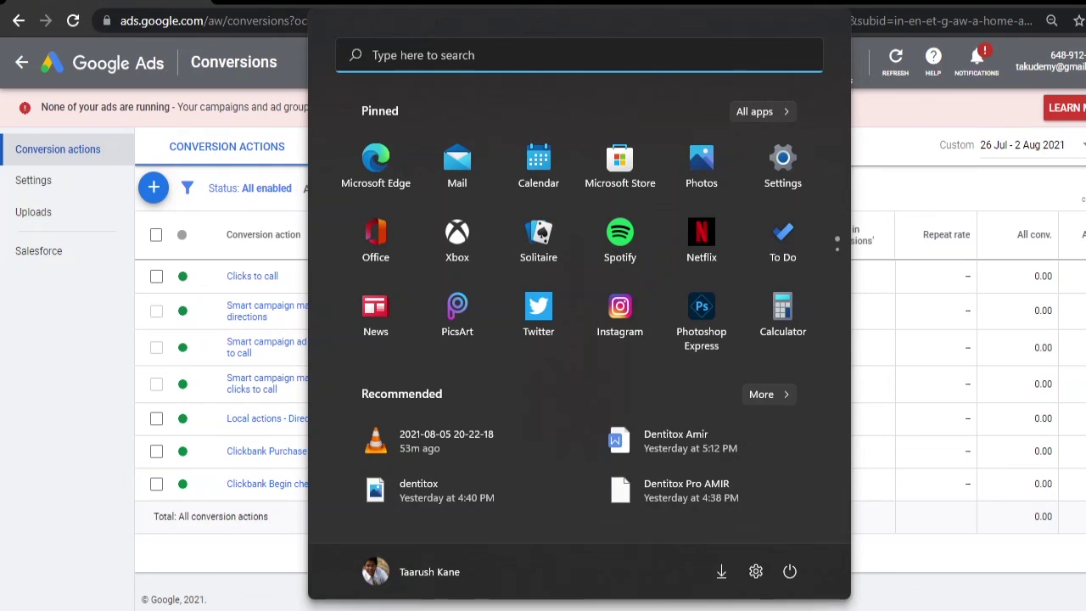